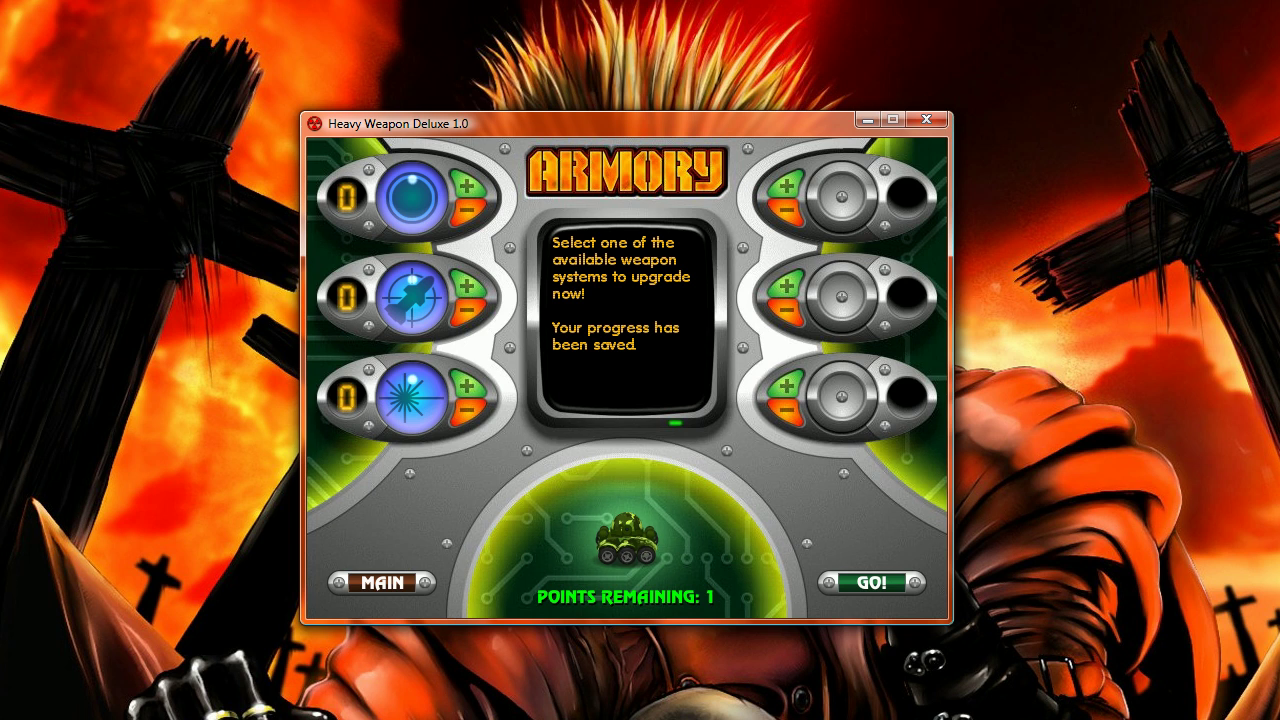
Switch to Cheat Engine and attach it to the Heavy Weapon Deluxe 1.0 process from the window list
key(alt+Tab)
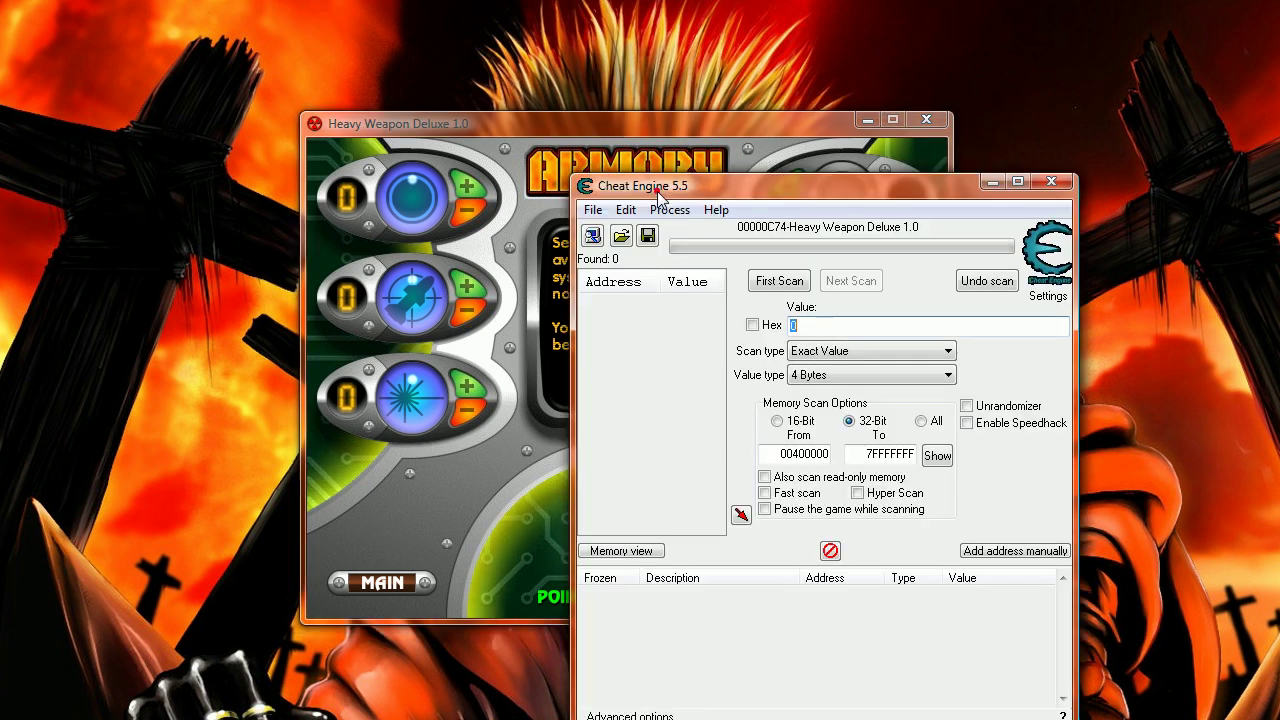
drag(657, 191, 625, 183)
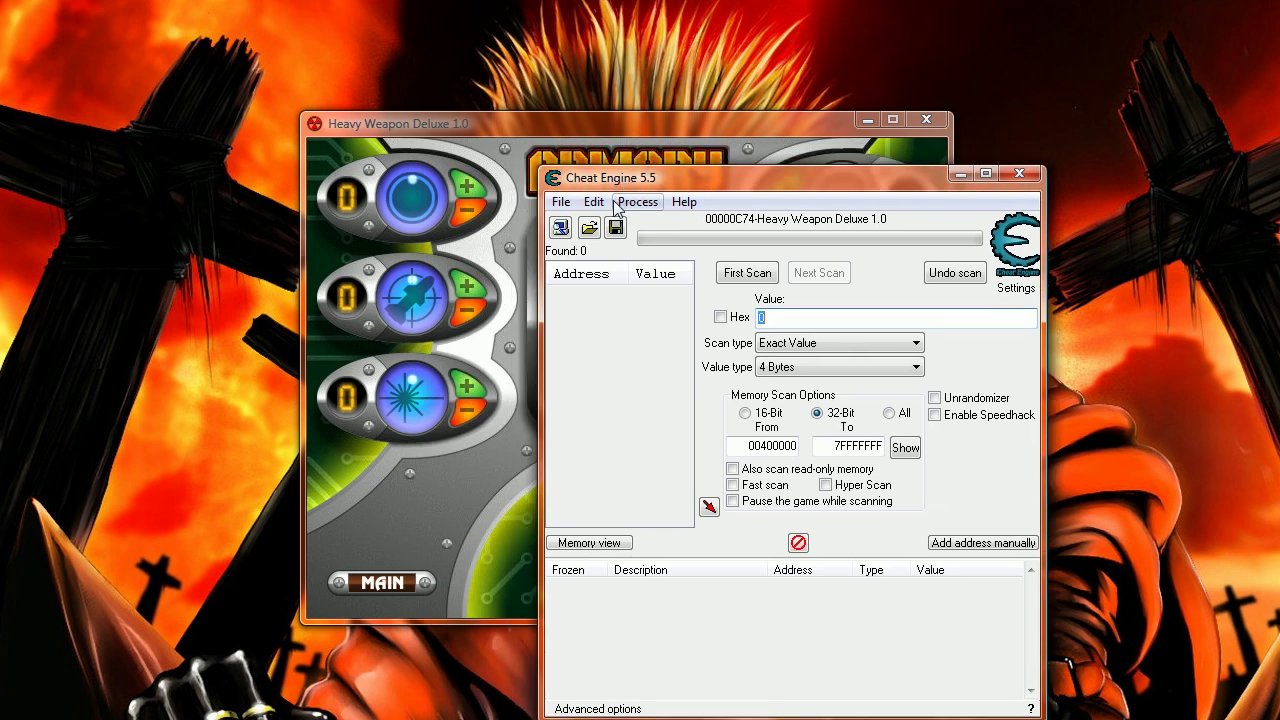
click(562, 229)
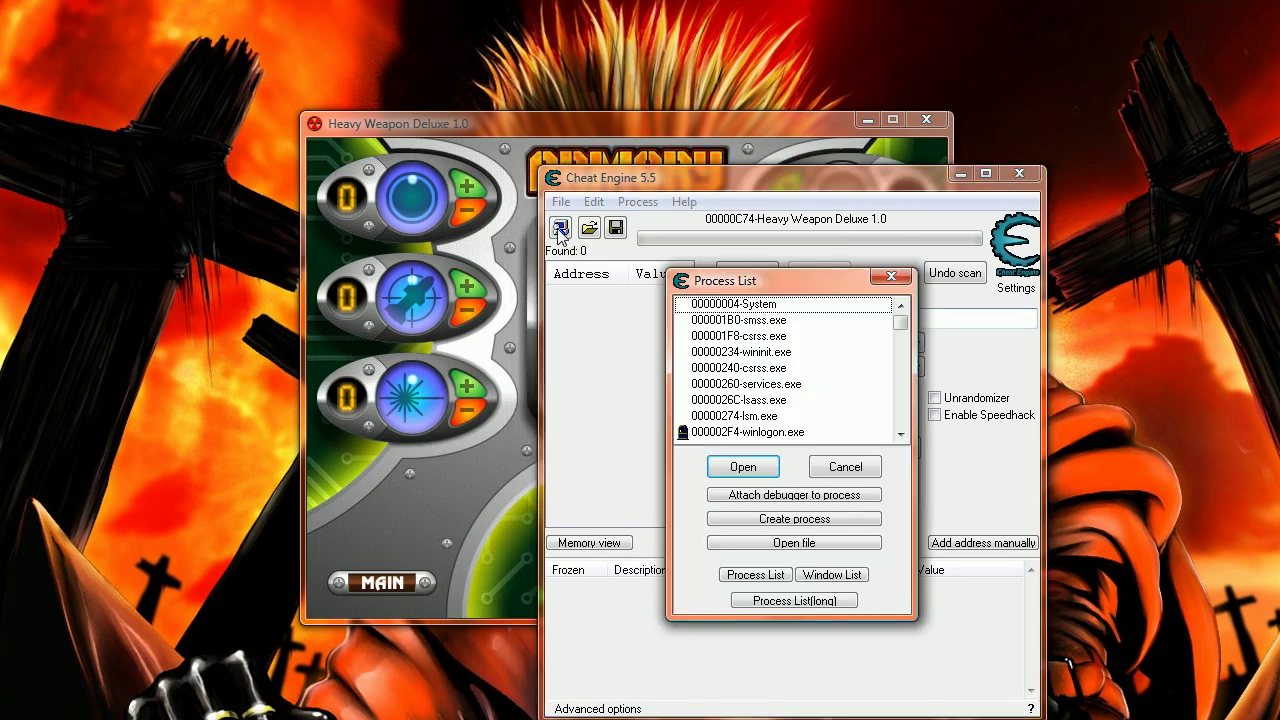
click(831, 574)
drag(898, 325, 902, 395)
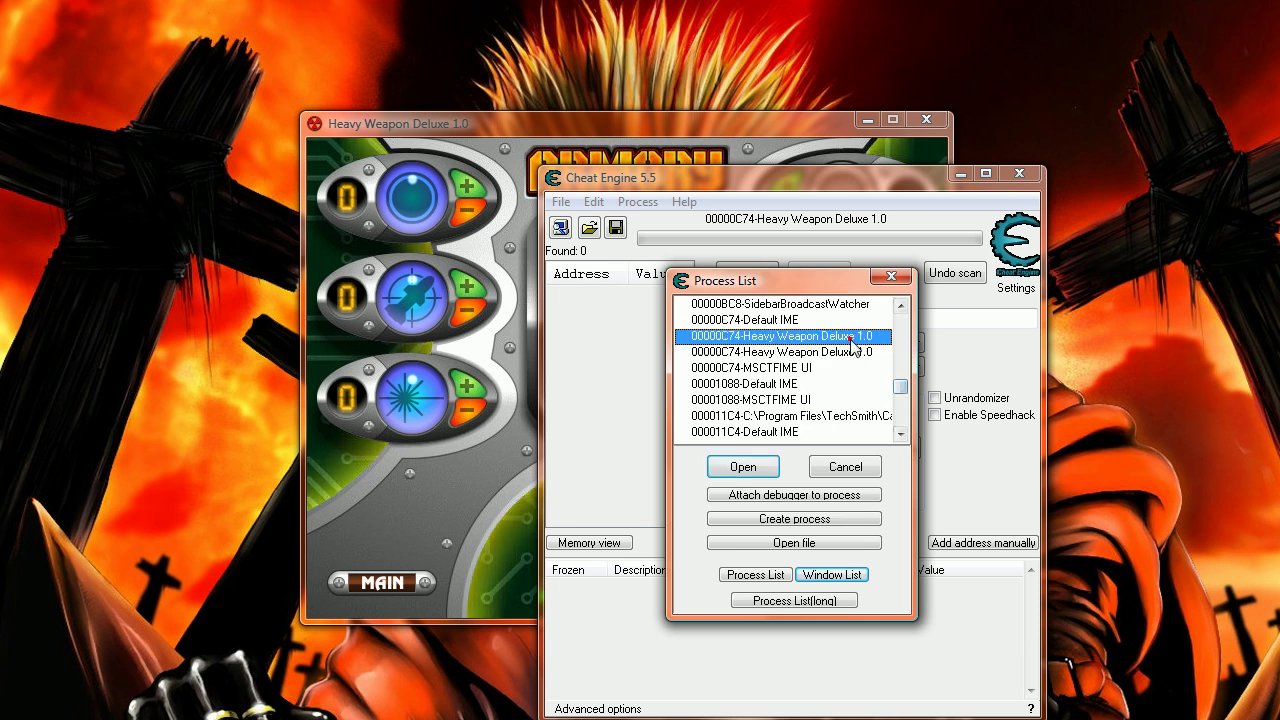
double_click(800, 336)
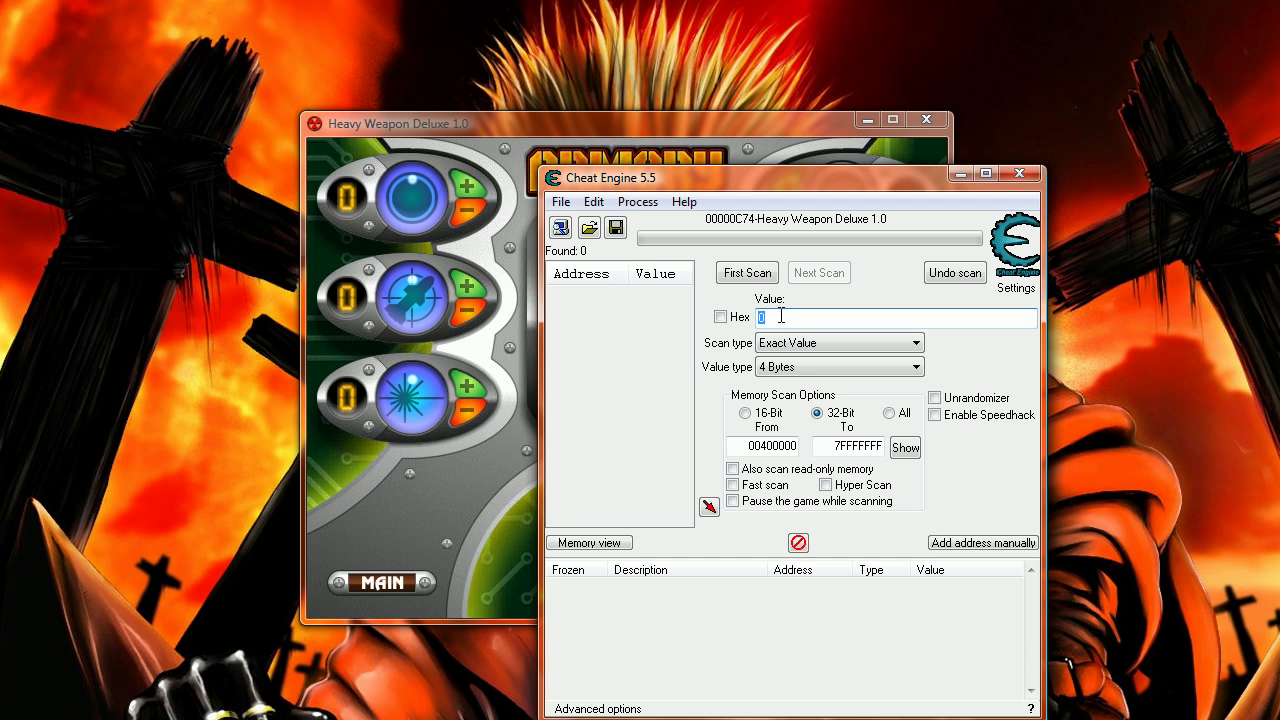
Switch to Heavy Weapon Deluxe, move its window clear of Cheat Engine, and raise the homing missile upgrade to 1
click(478, 506)
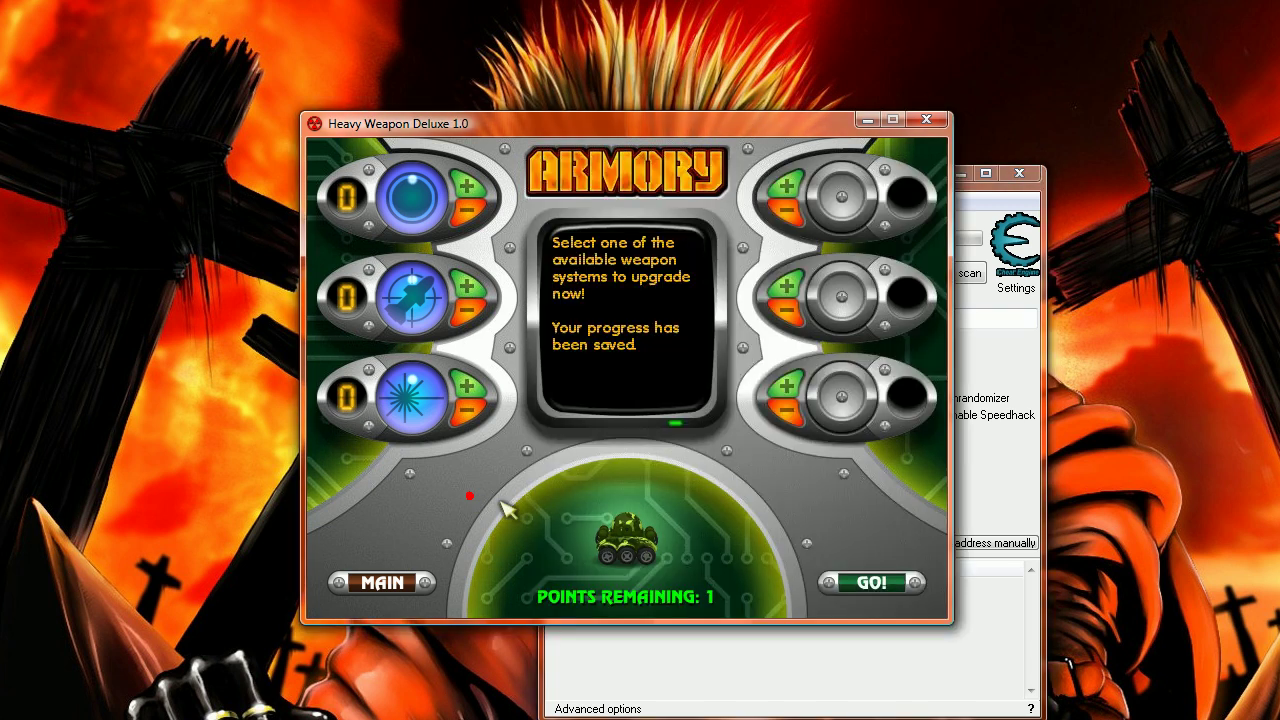
drag(626, 134, 404, 76)
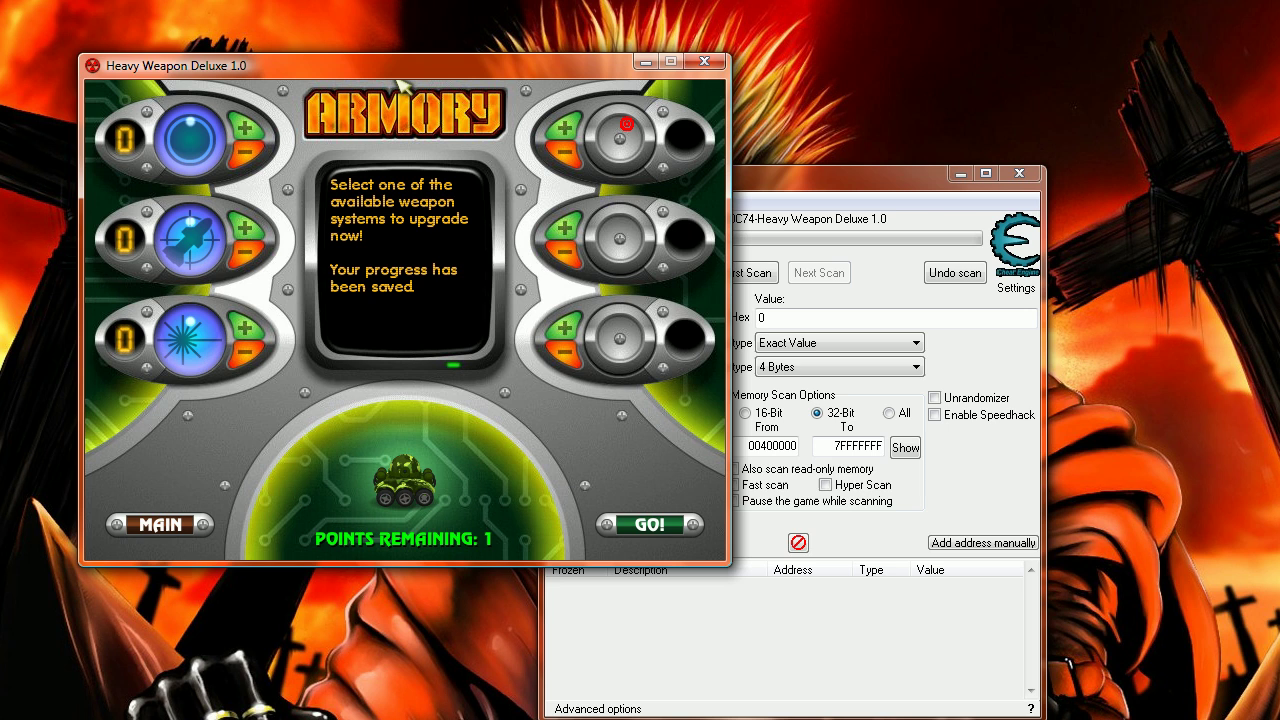
click(245, 232)
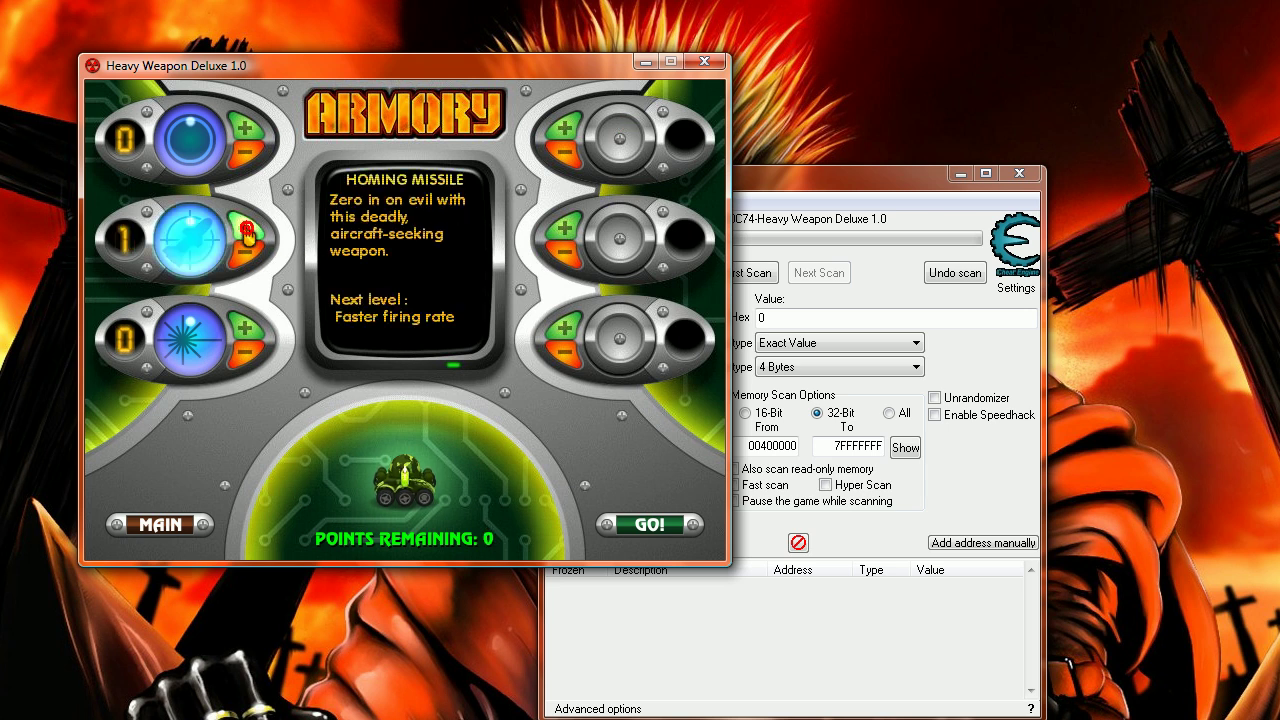
Place the Cheat Engine window beside the game and run a first scan for the exact 4-byte value 1
click(816, 315)
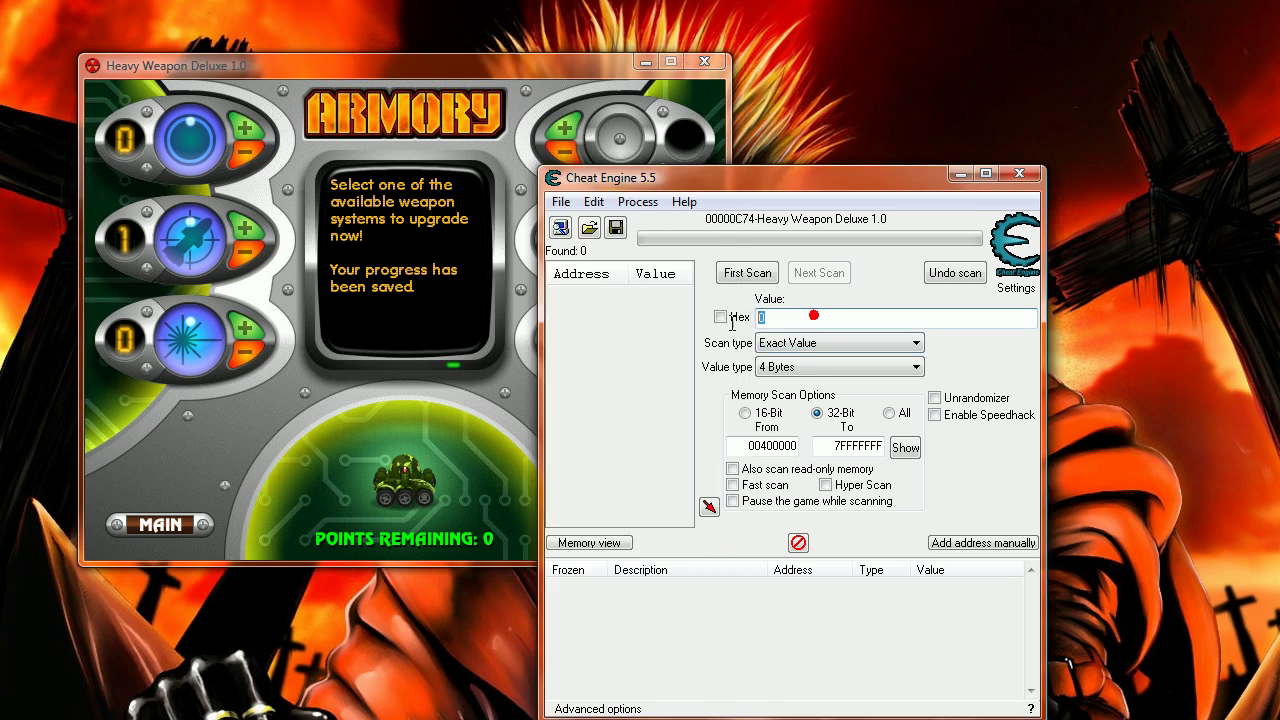
click(697, 201)
click(821, 175)
drag(821, 175, 1039, 137)
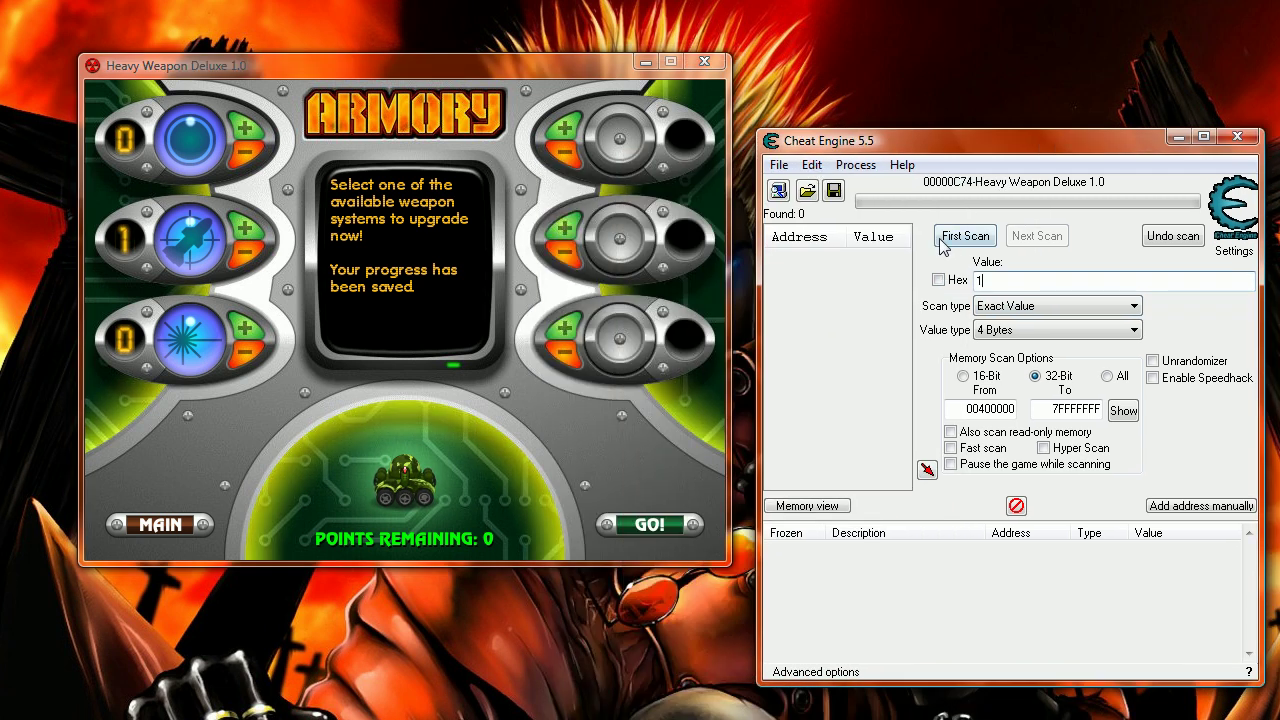
text(1)
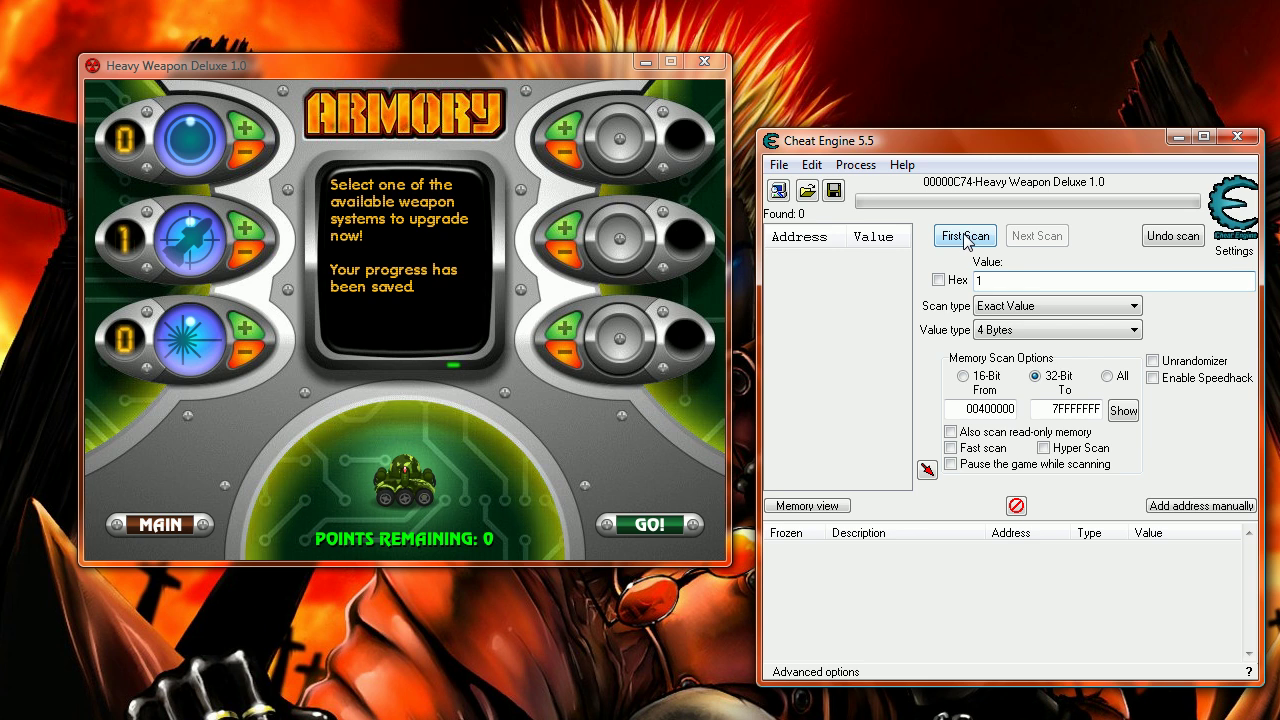
click(966, 240)
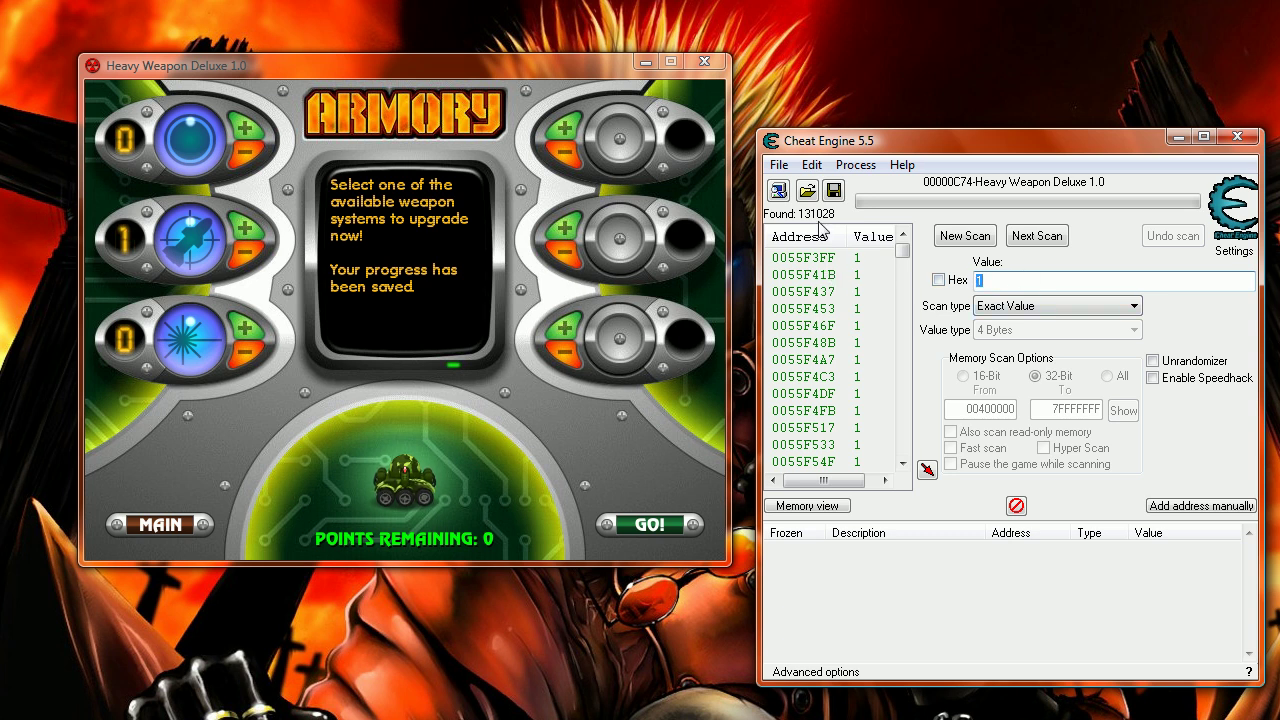
Lower the homing missile upgrade to 0 in the game, and run a next scan in Cheat Engine for exact value 0
click(244, 254)
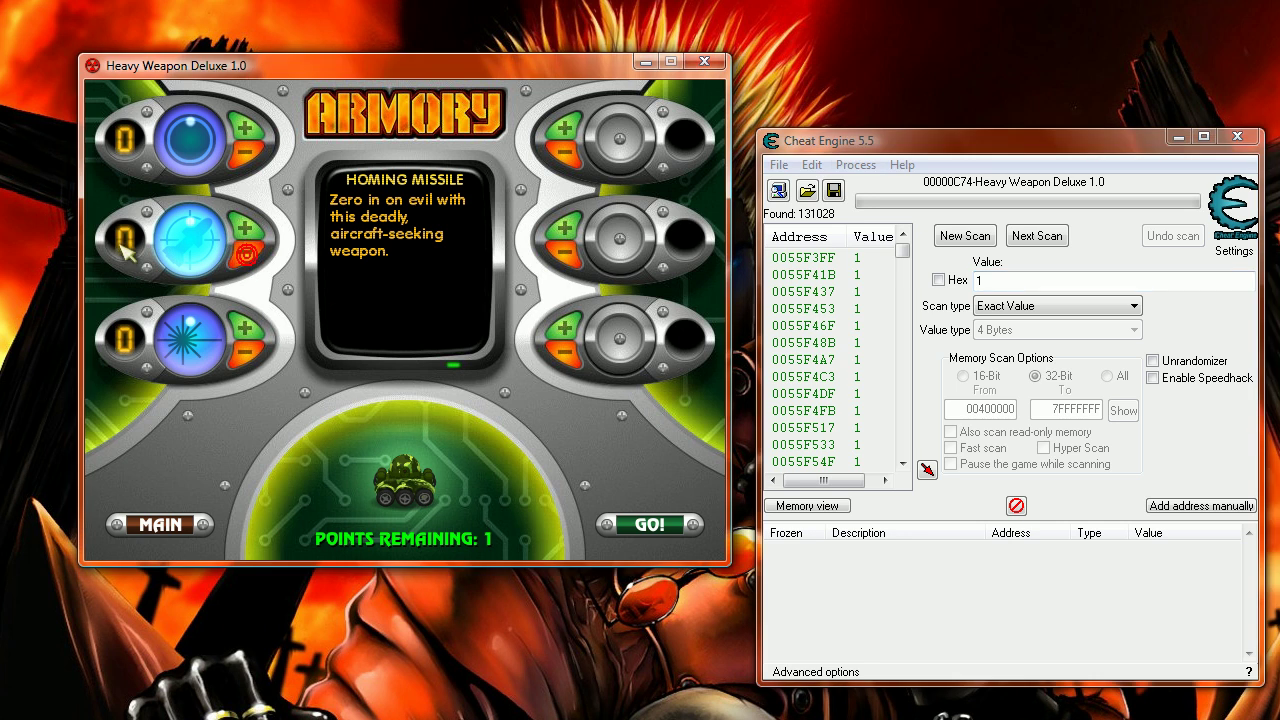
double_click(1000, 282)
text(0)
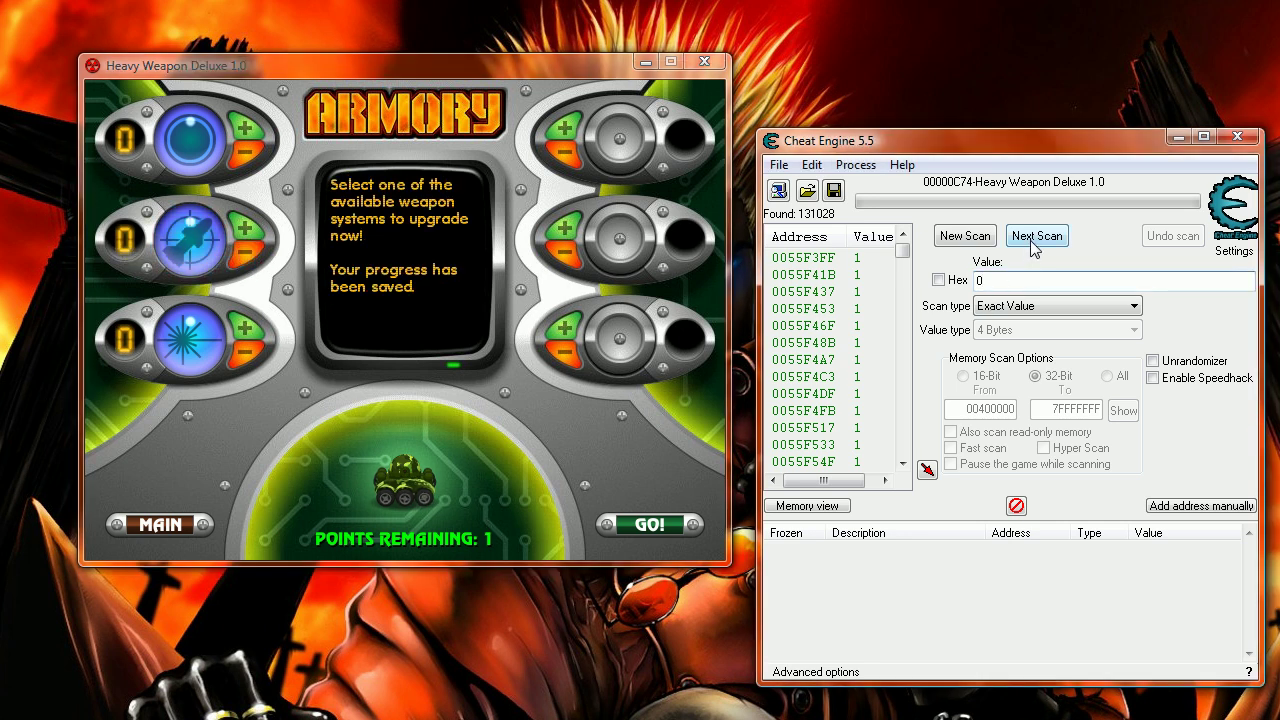
click(1035, 243)
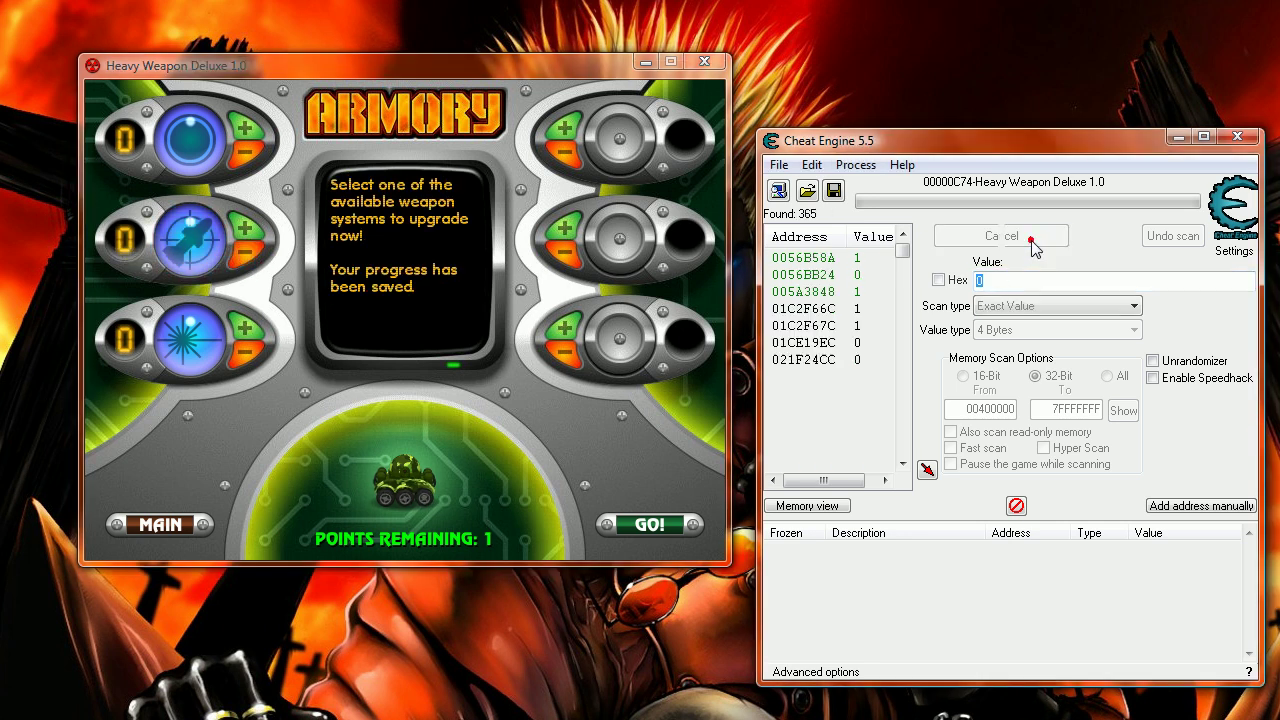
Add the found address 0056BB24 to the cheat table and set its value to 2
click(832, 276)
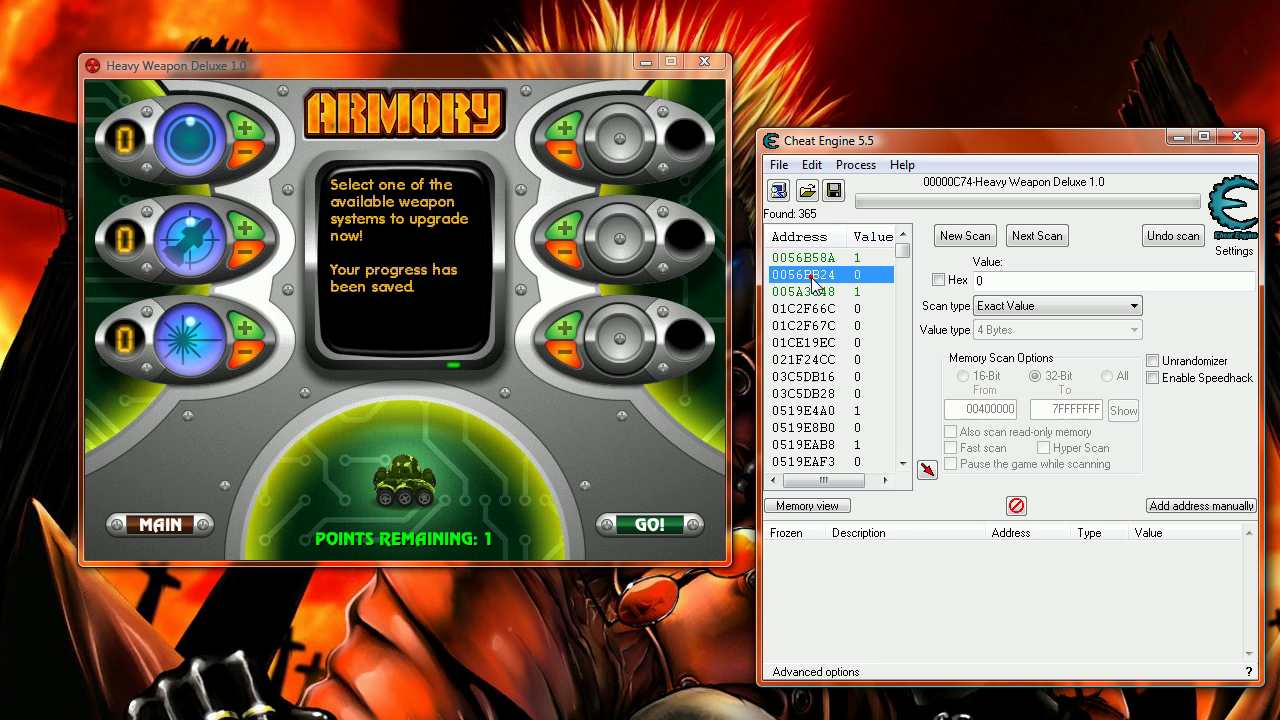
double_click(812, 275)
double_click(1134, 549)
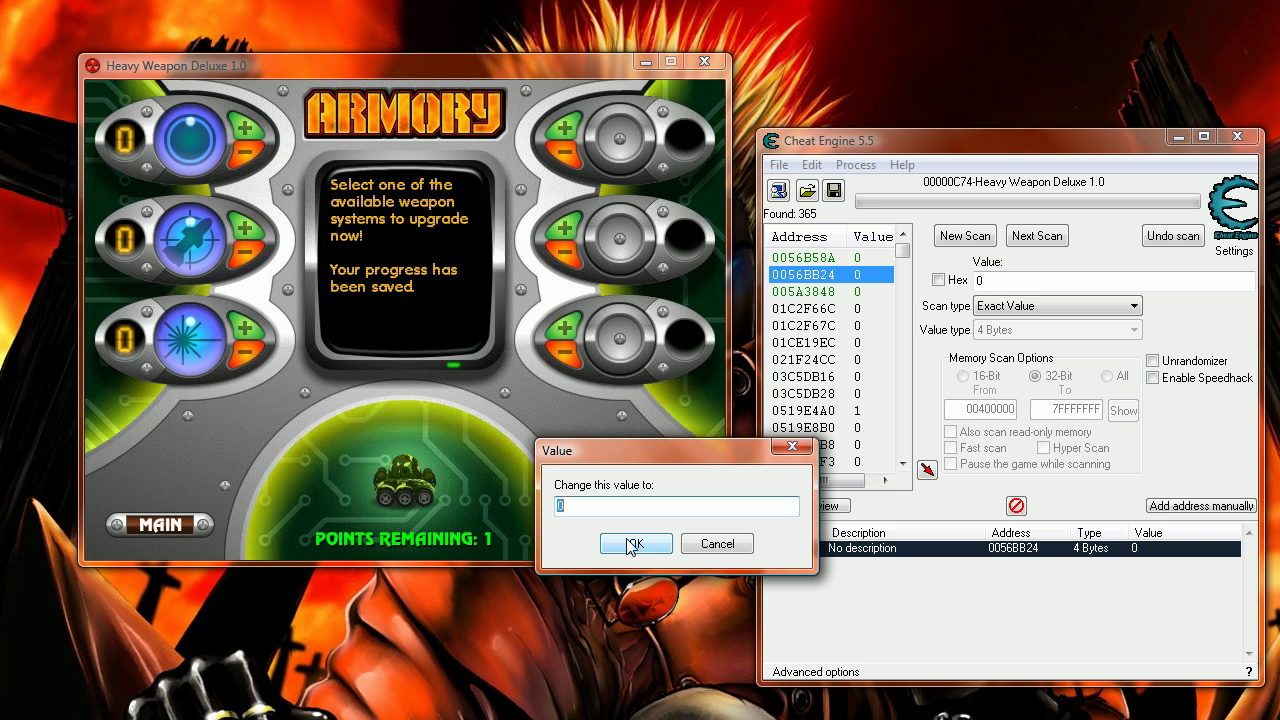
text(2)
key(Return)
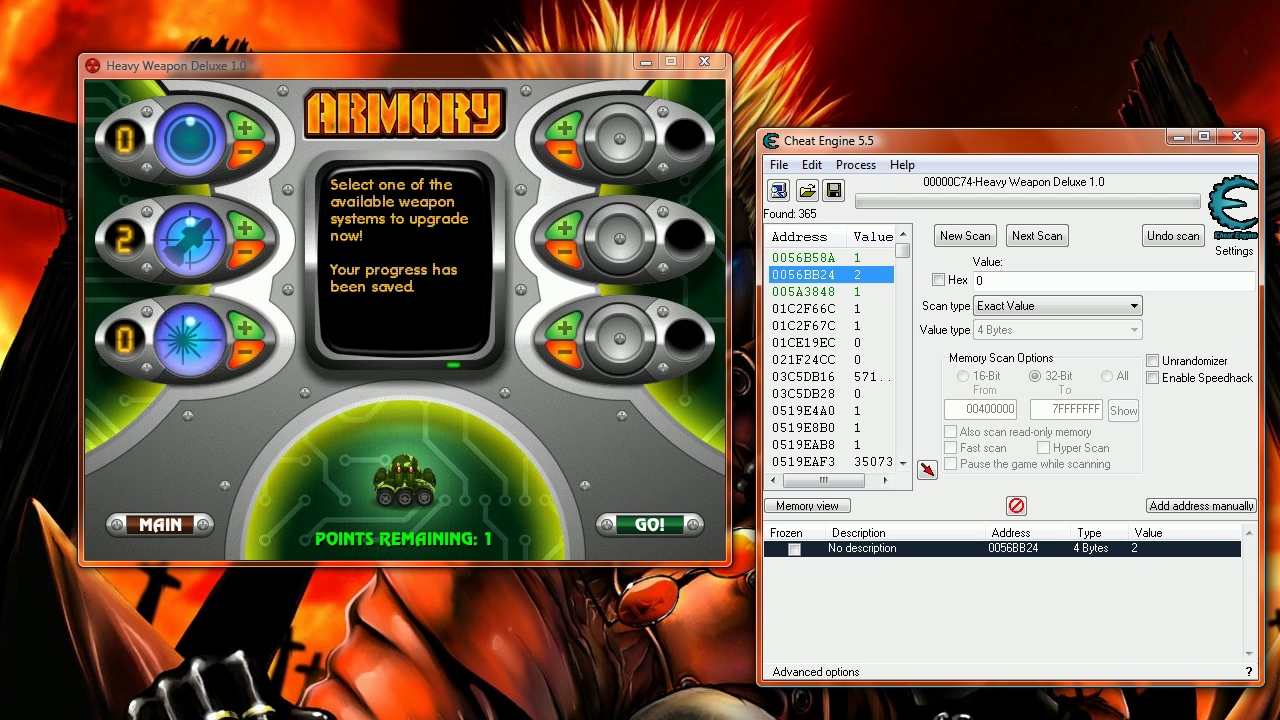
Bring up the Kladblok offset notes beside Cheat Engine and manually add the rockets address 0056BB2C as 4 Bytes
key(alt+Tab)
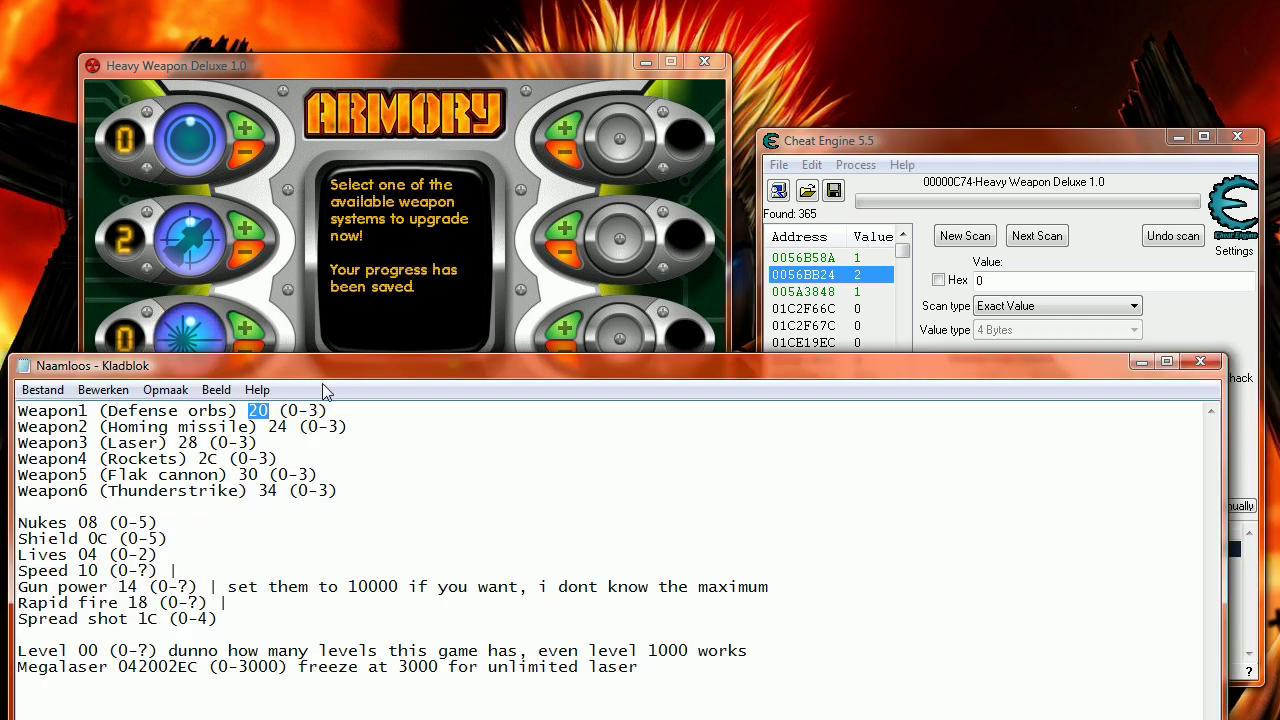
drag(318, 366, 256, 390)
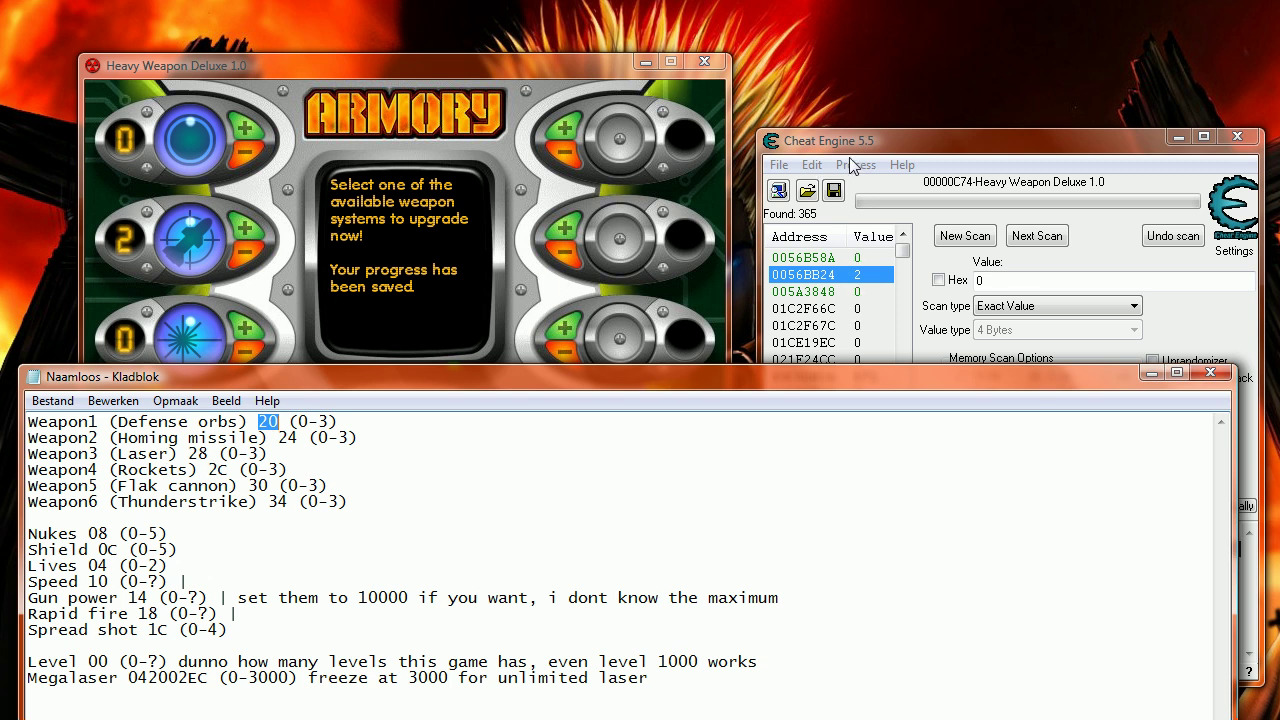
drag(880, 141, 717, 80)
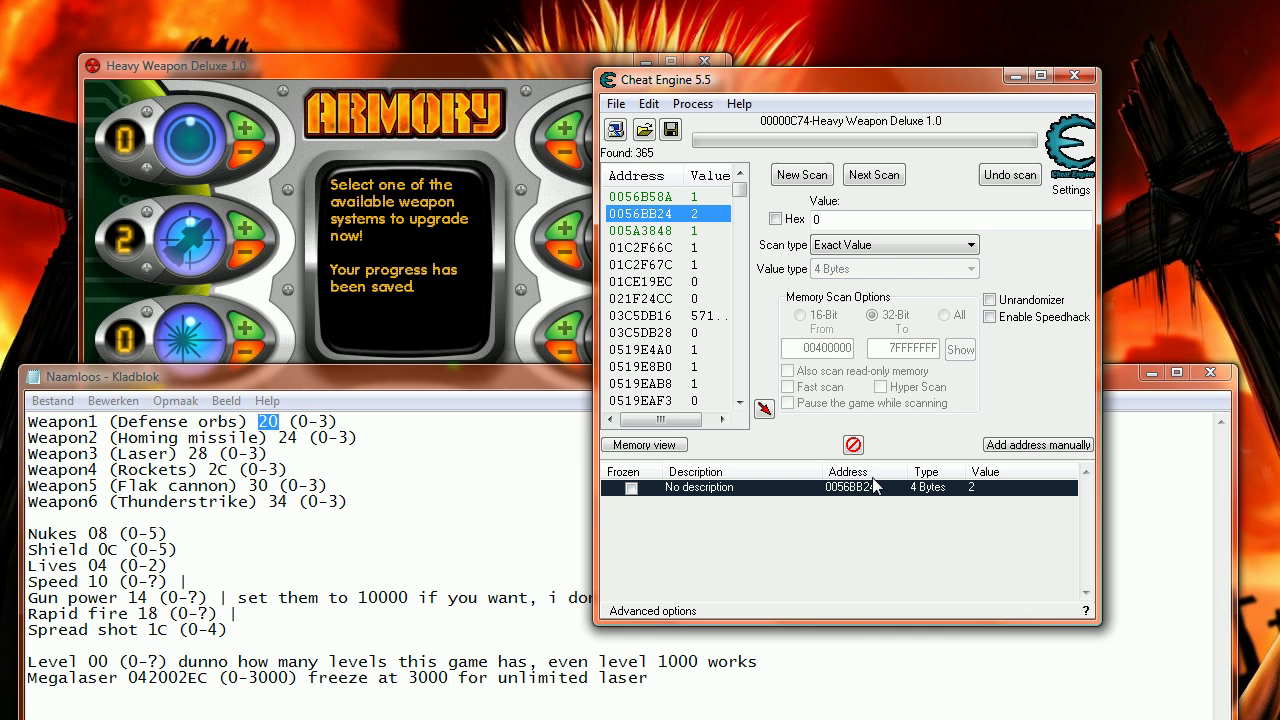
click(1045, 446)
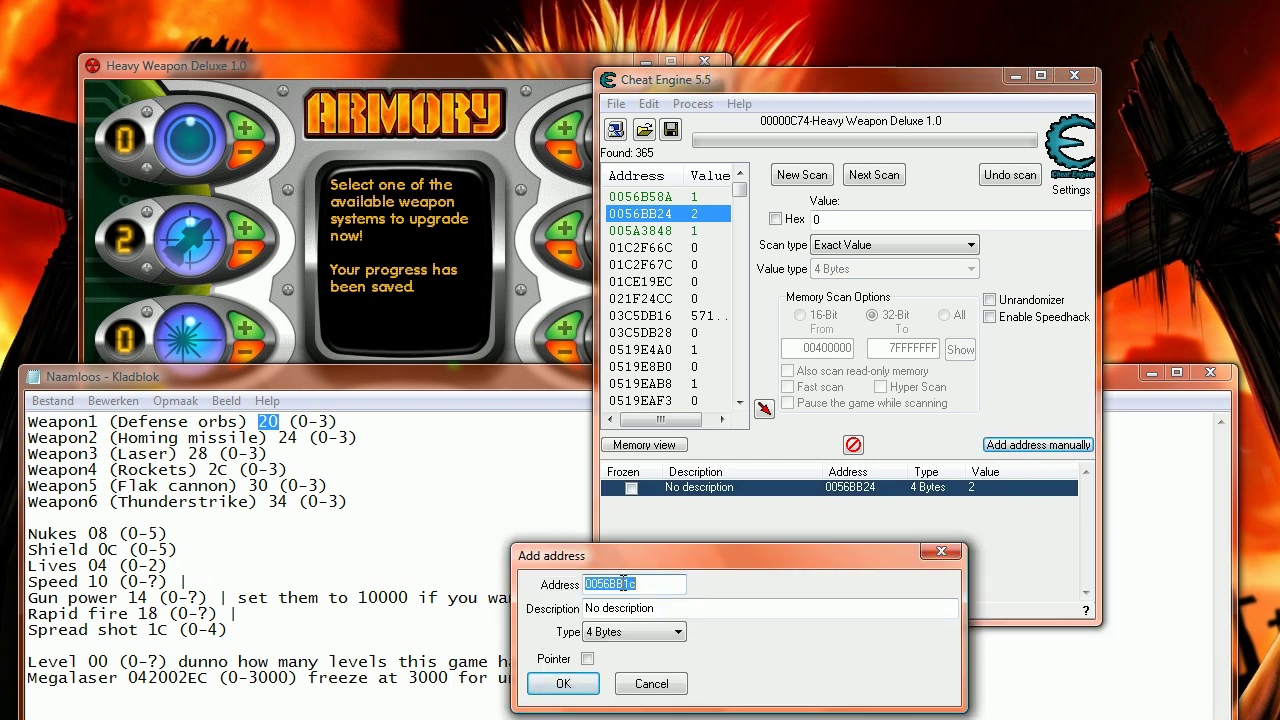
drag(623, 584, 640, 584)
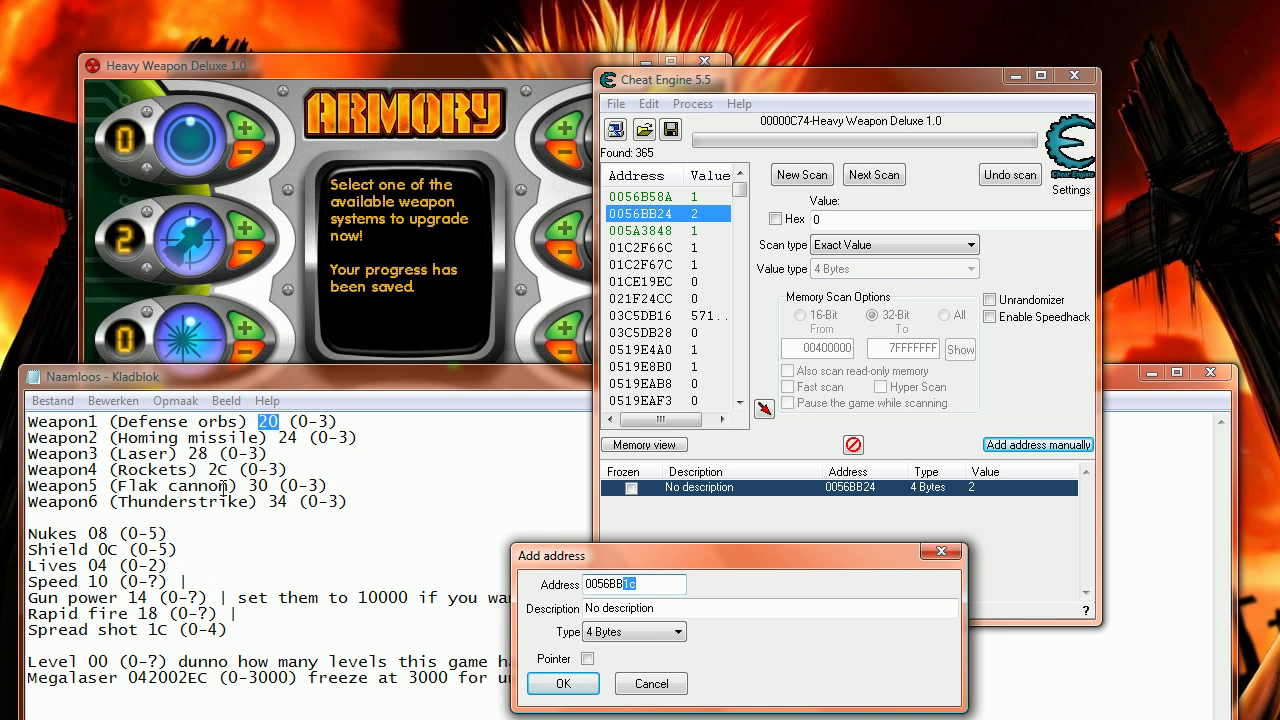
text(2C)
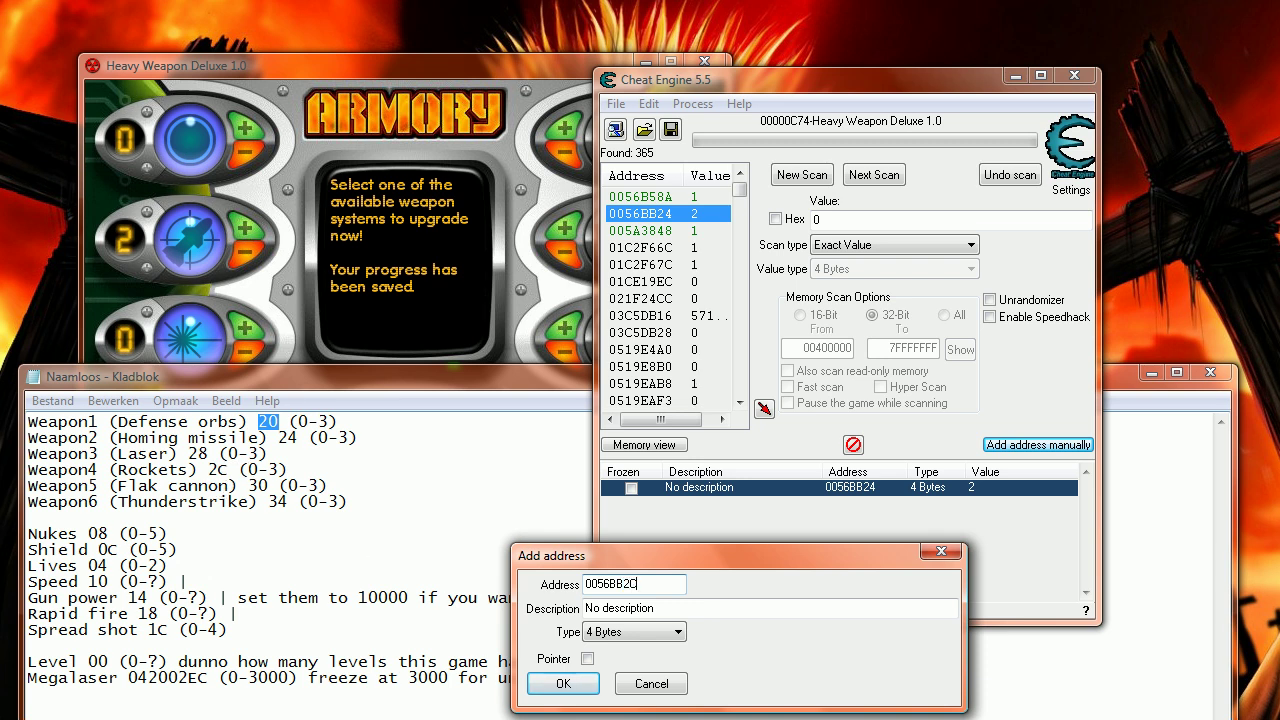
click(563, 683)
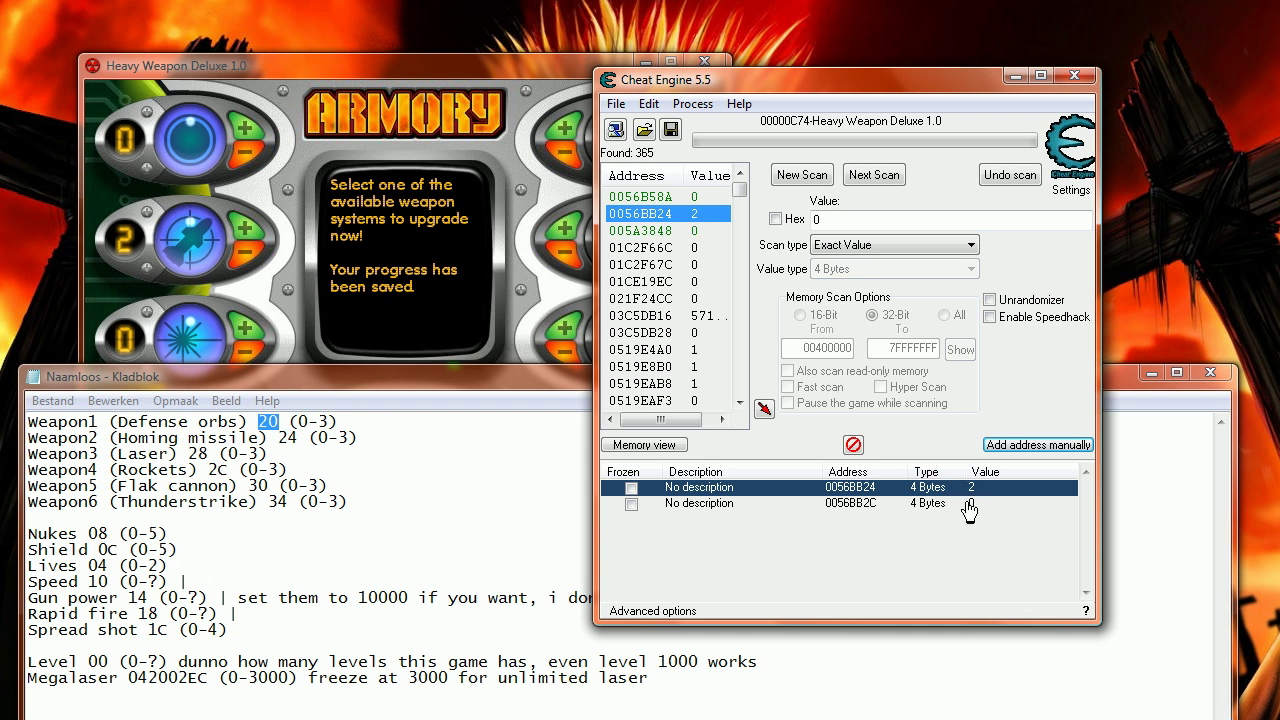
Set the value of address 0056BB2C to 40 and switch to the game to inspect the tank's rockets
double_click(970, 503)
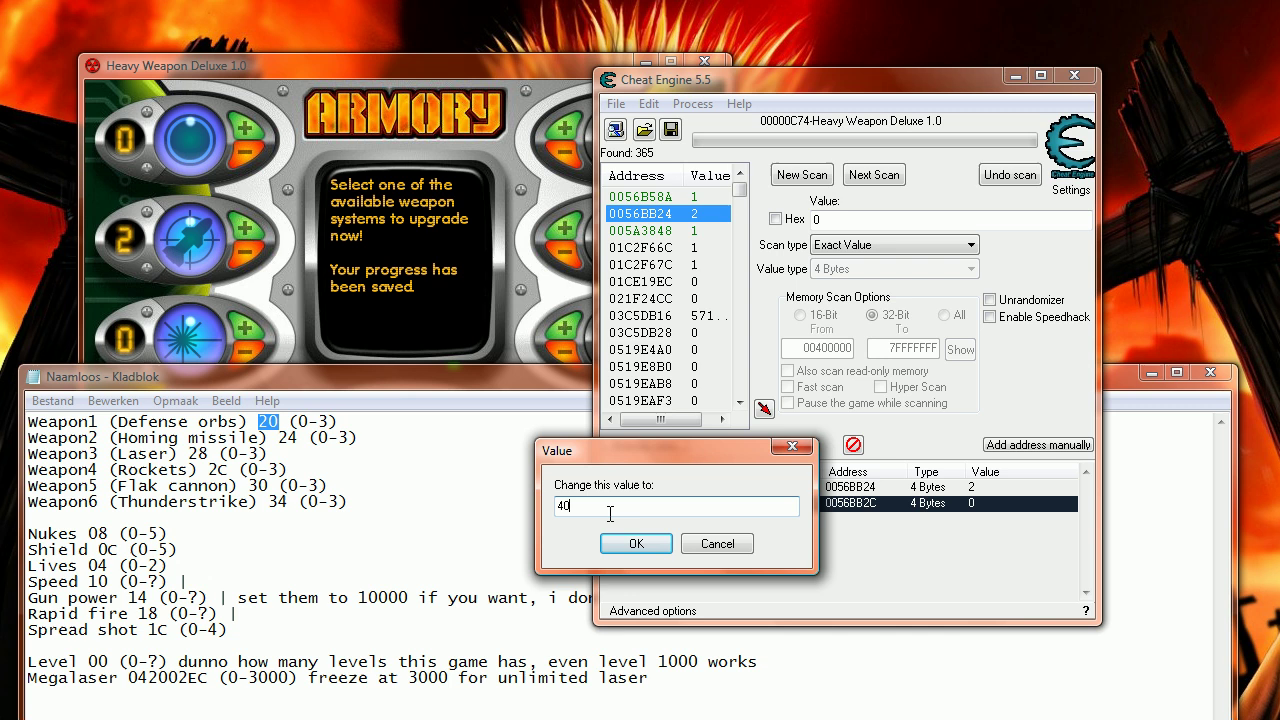
click(633, 544)
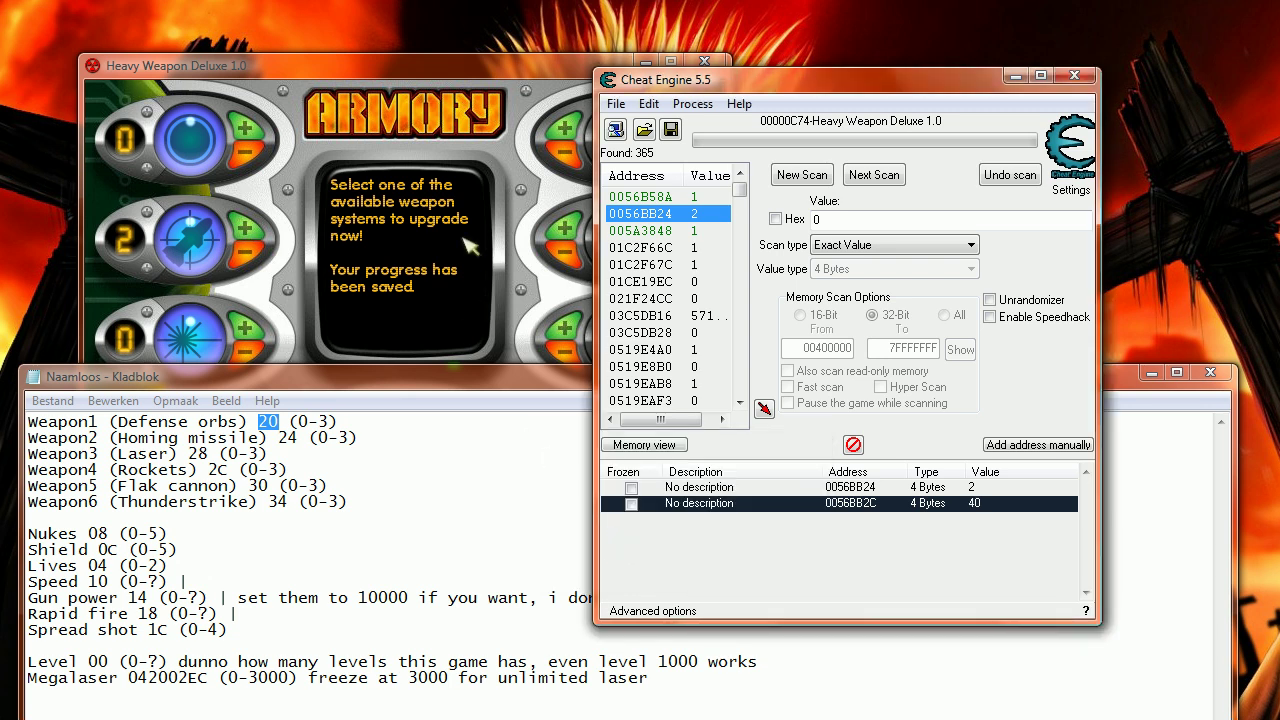
click(428, 480)
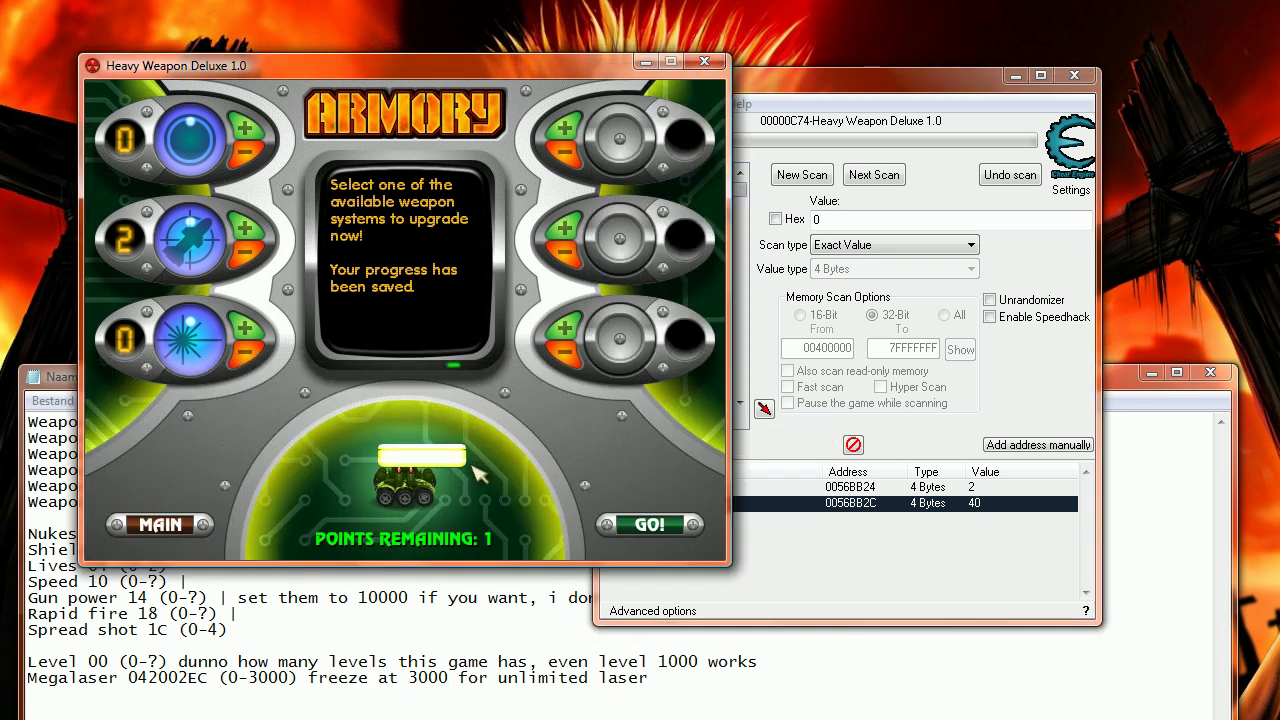
Look up the spread shot offset in the Kladblok notes and return to the game's armory
click(243, 641)
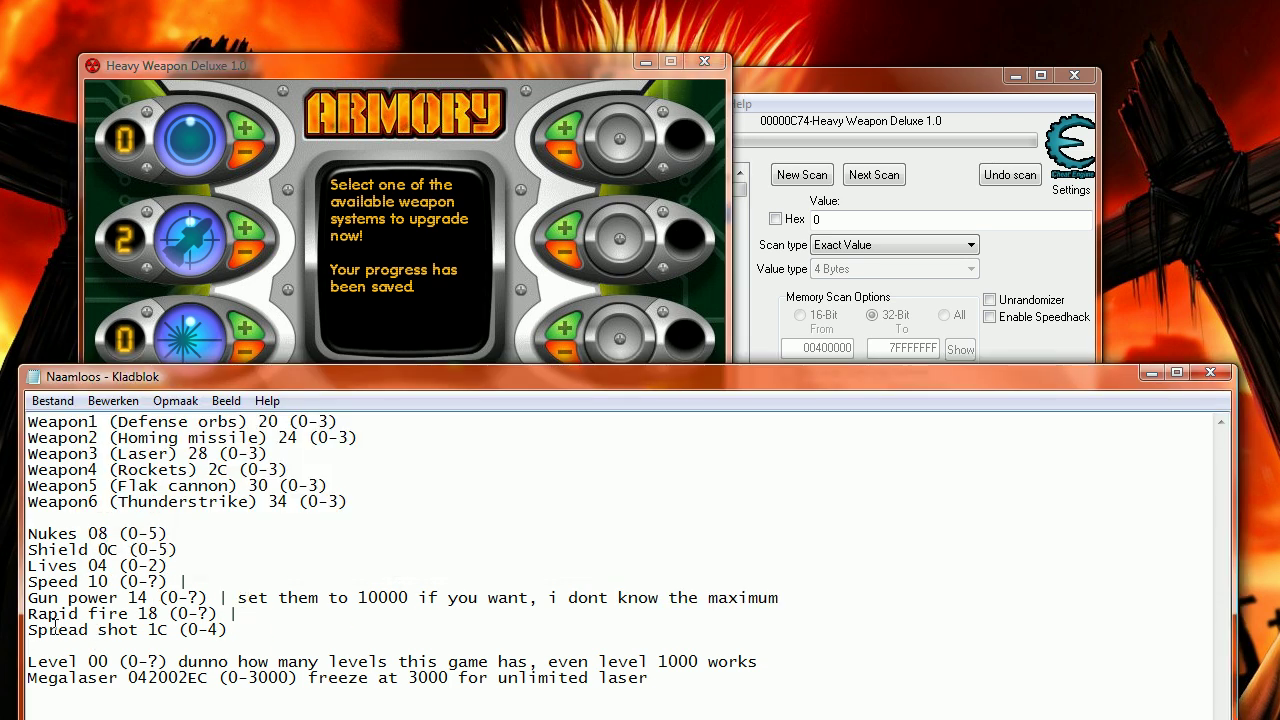
drag(58, 630, 165, 622)
click(612, 218)
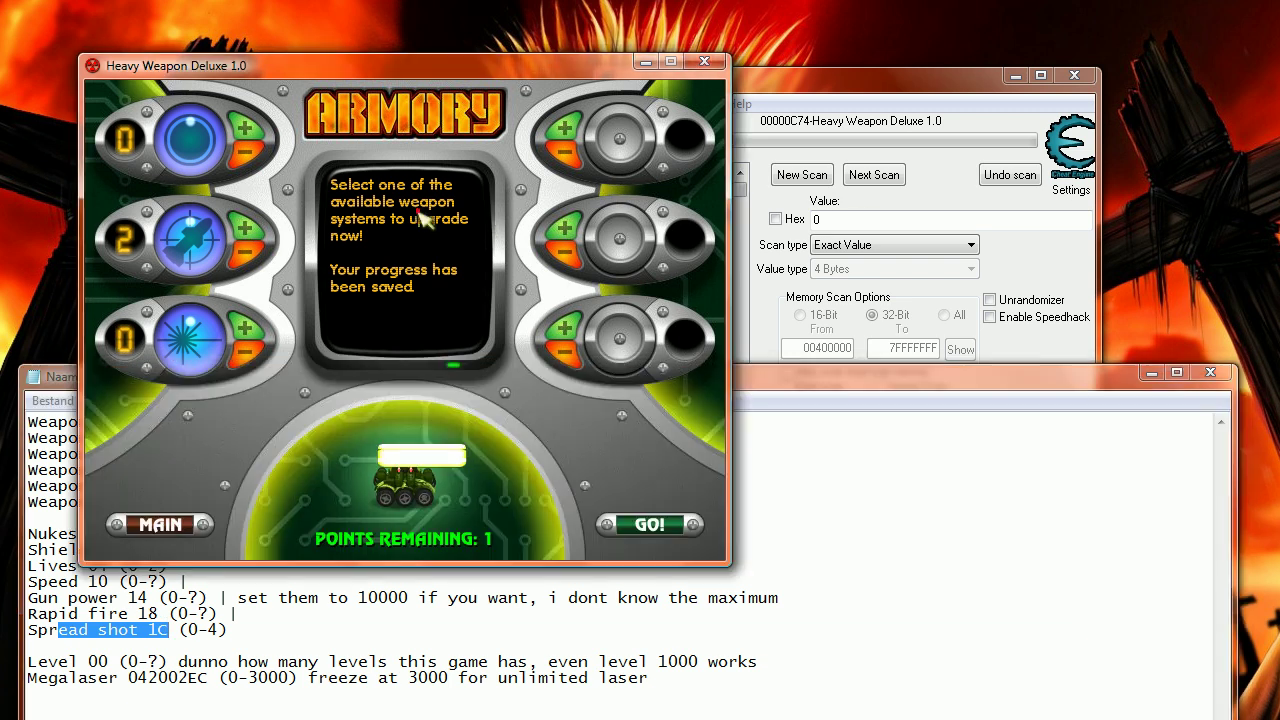
Manually add the spread shot address 0056BB1C as 4 Bytes in Cheat Engine, then view its value without changing it
click(886, 118)
click(1020, 445)
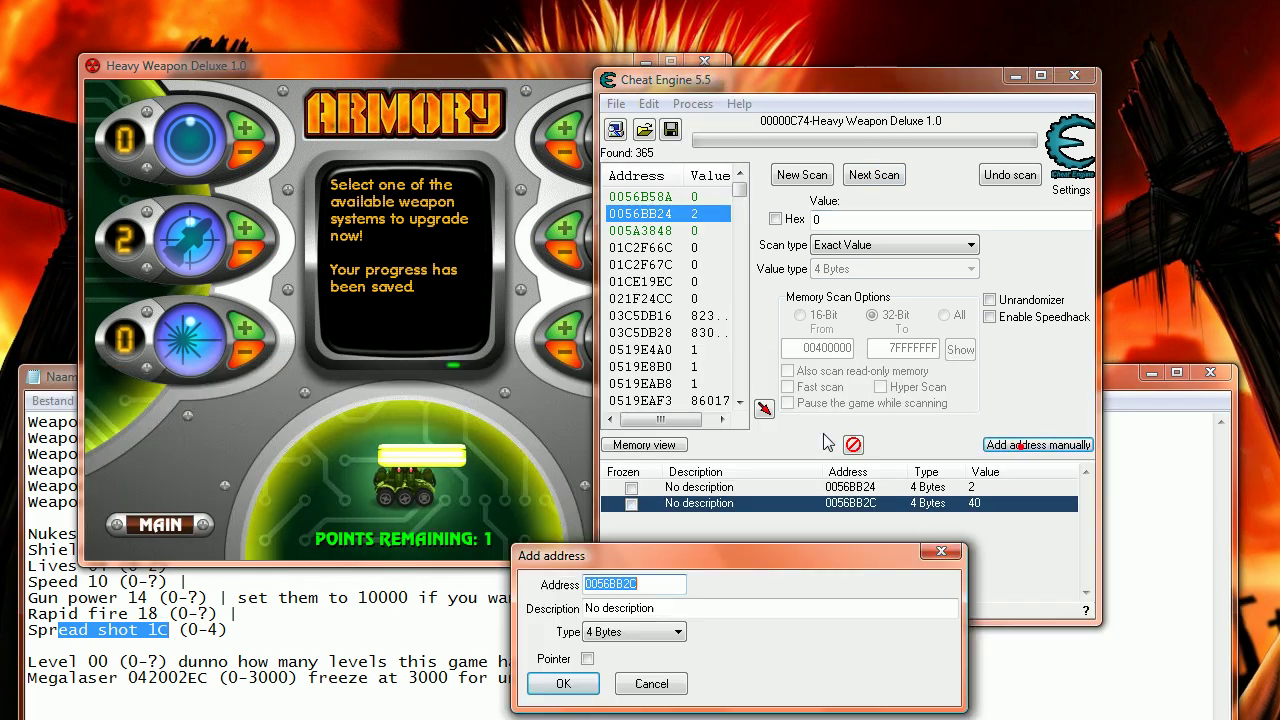
click(625, 588)
key(BackSpace)
key(BackSpace)
text(1c)
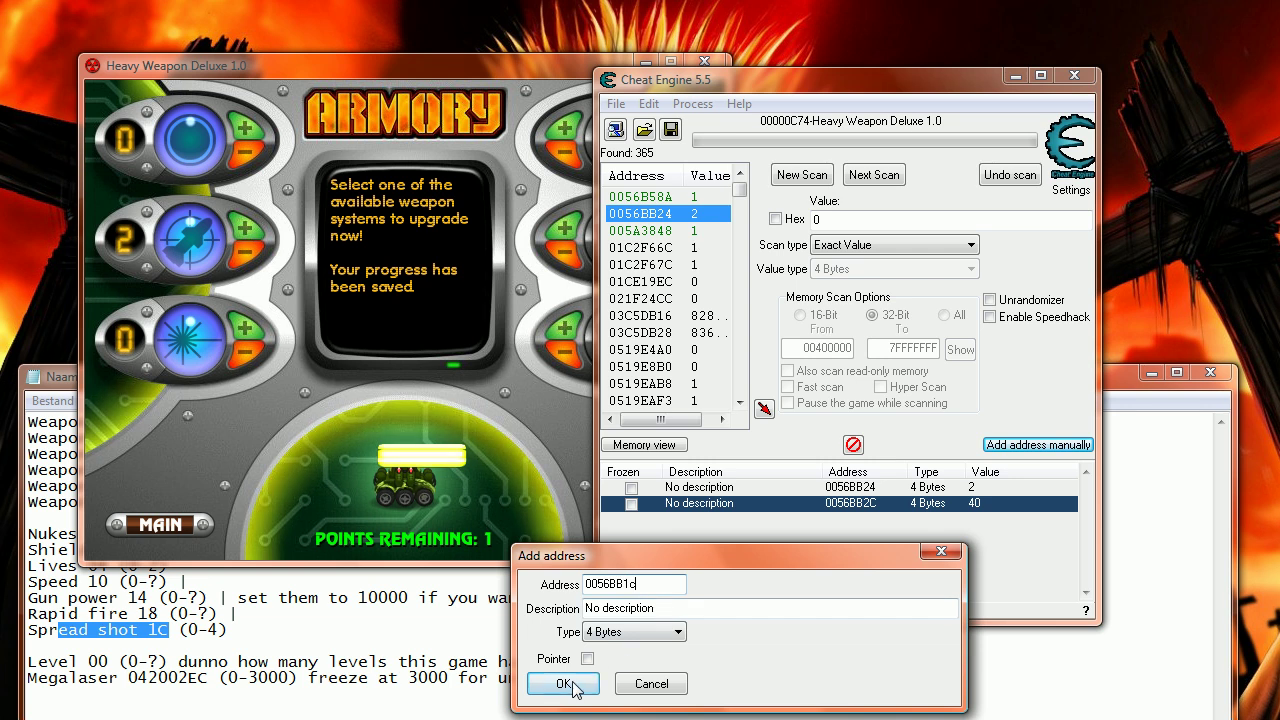
click(565, 683)
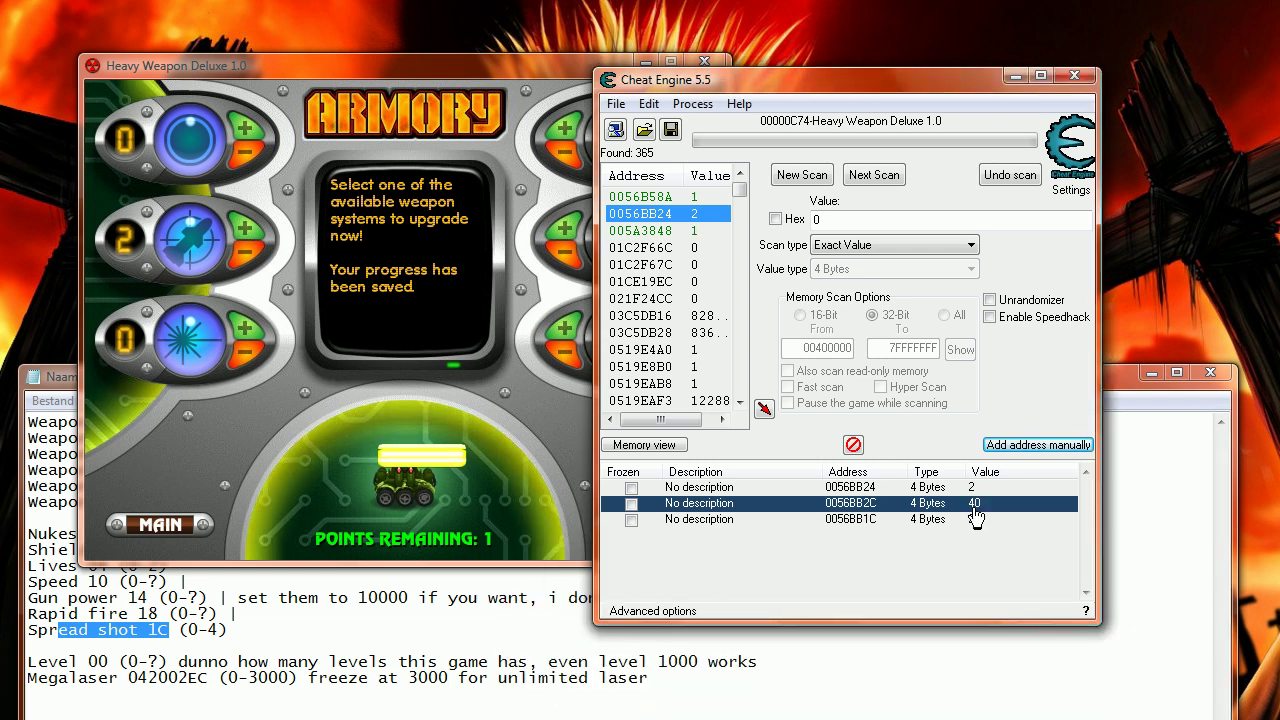
double_click(975, 517)
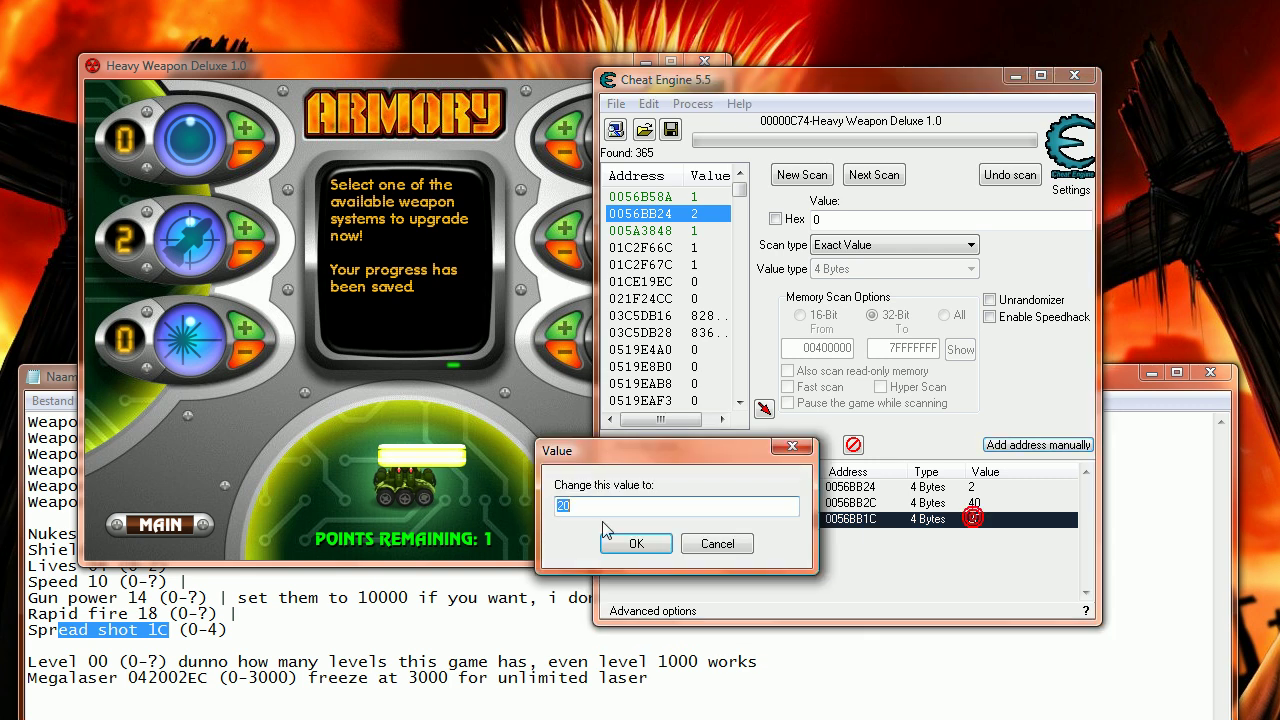
click(716, 544)
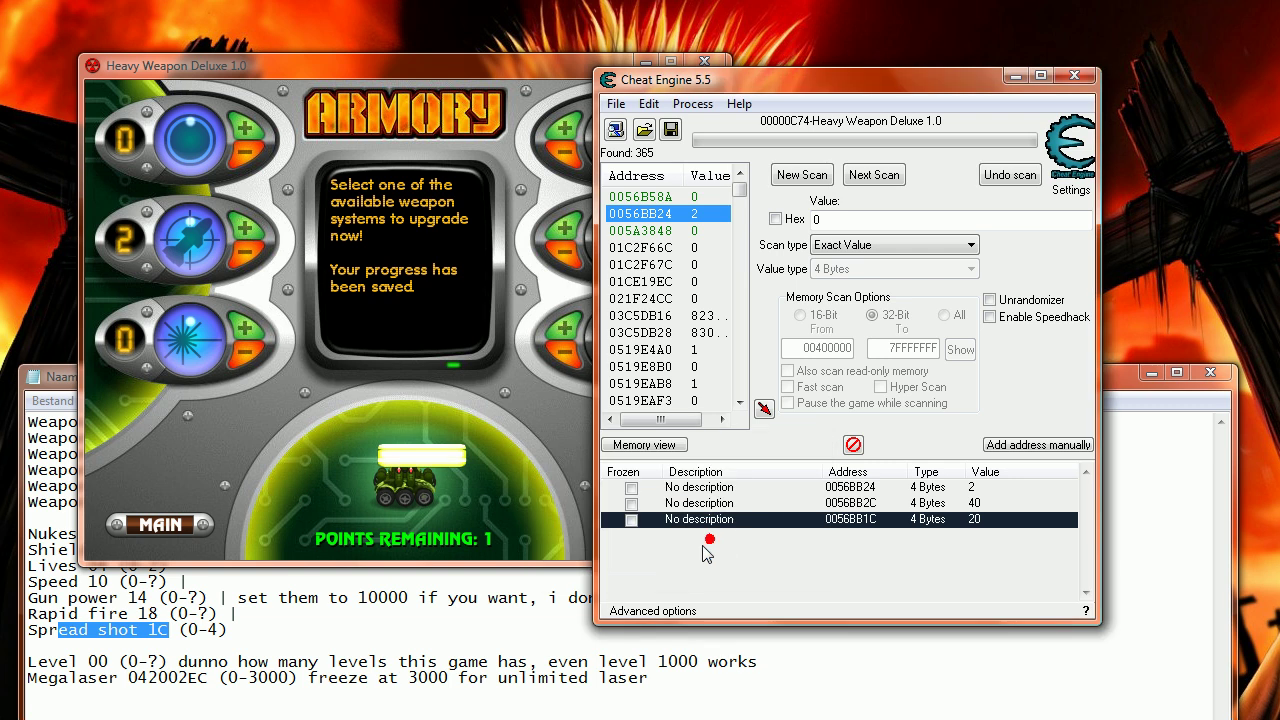
Return to the game's armory, spend the remaining upgrade point on the defense orbs and proceed to the Mission 2 briefing
click(437, 373)
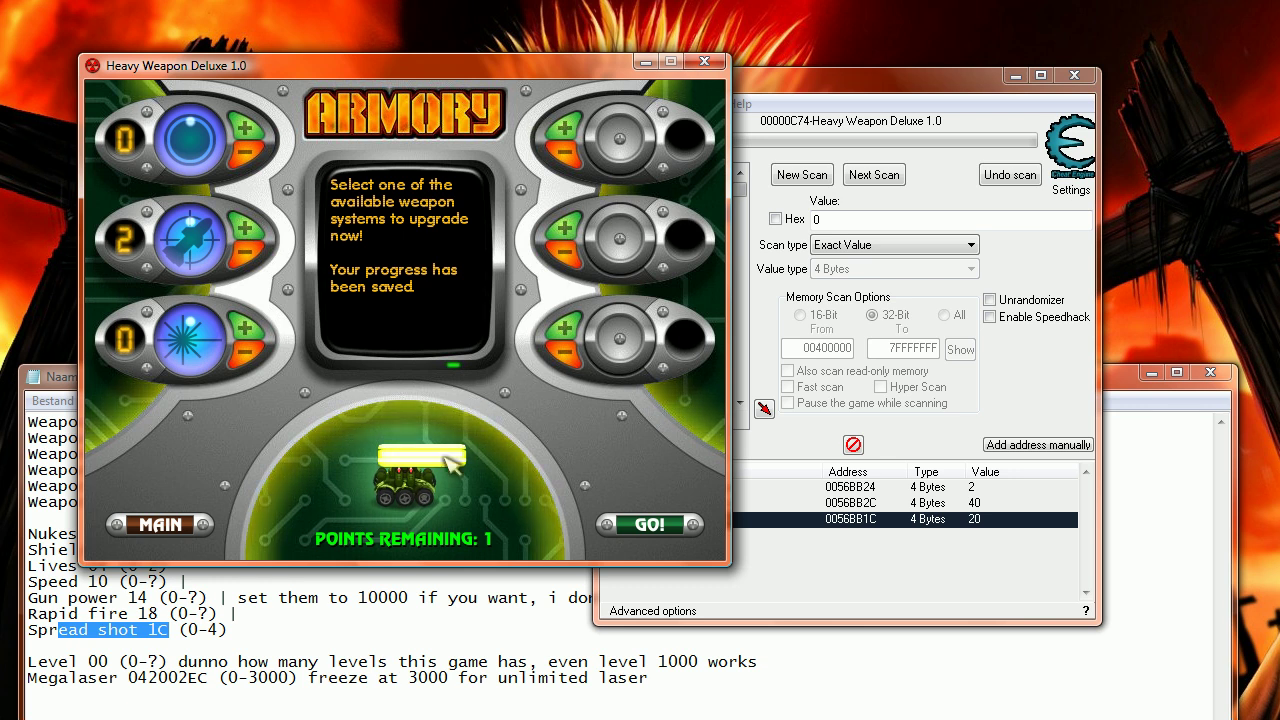
click(176, 620)
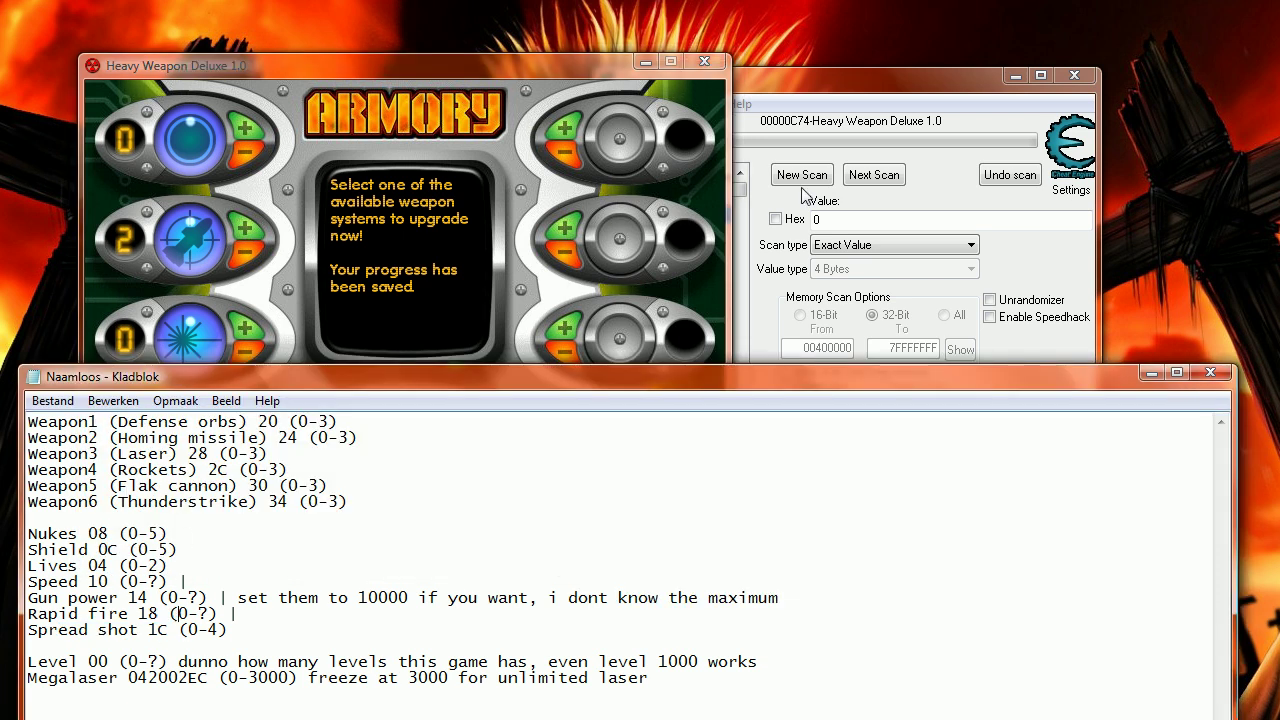
click(393, 283)
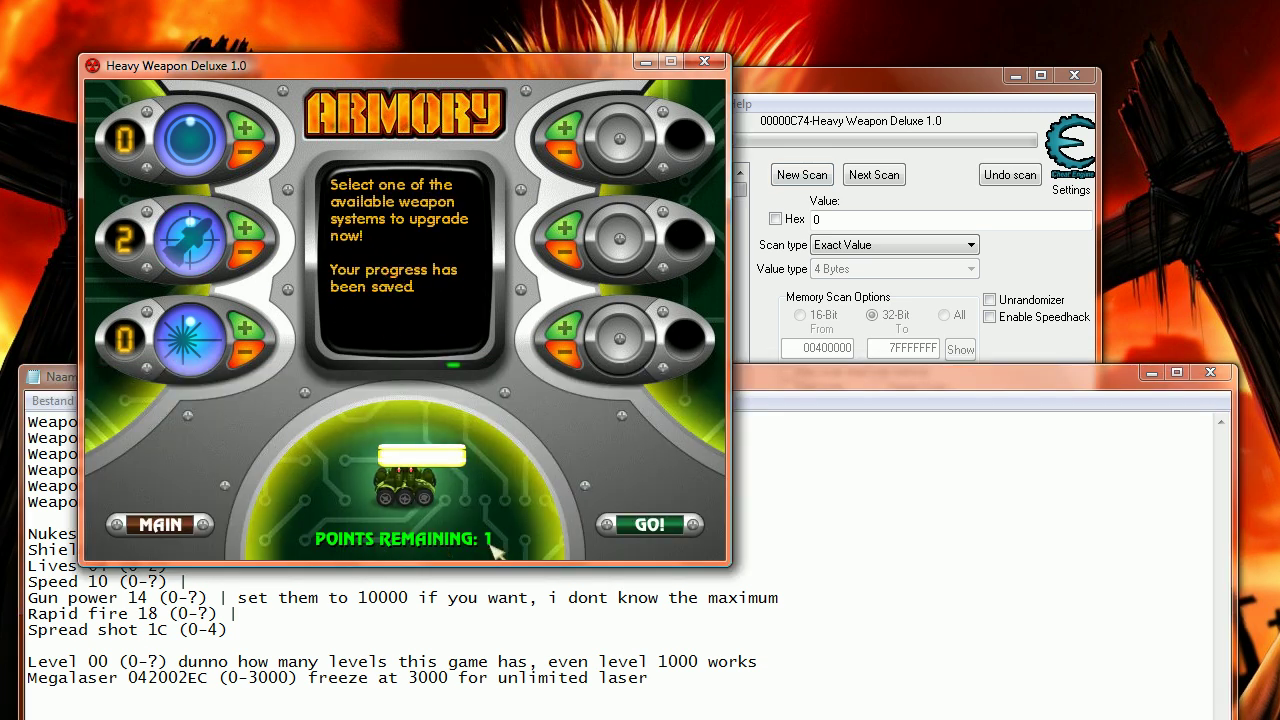
click(244, 127)
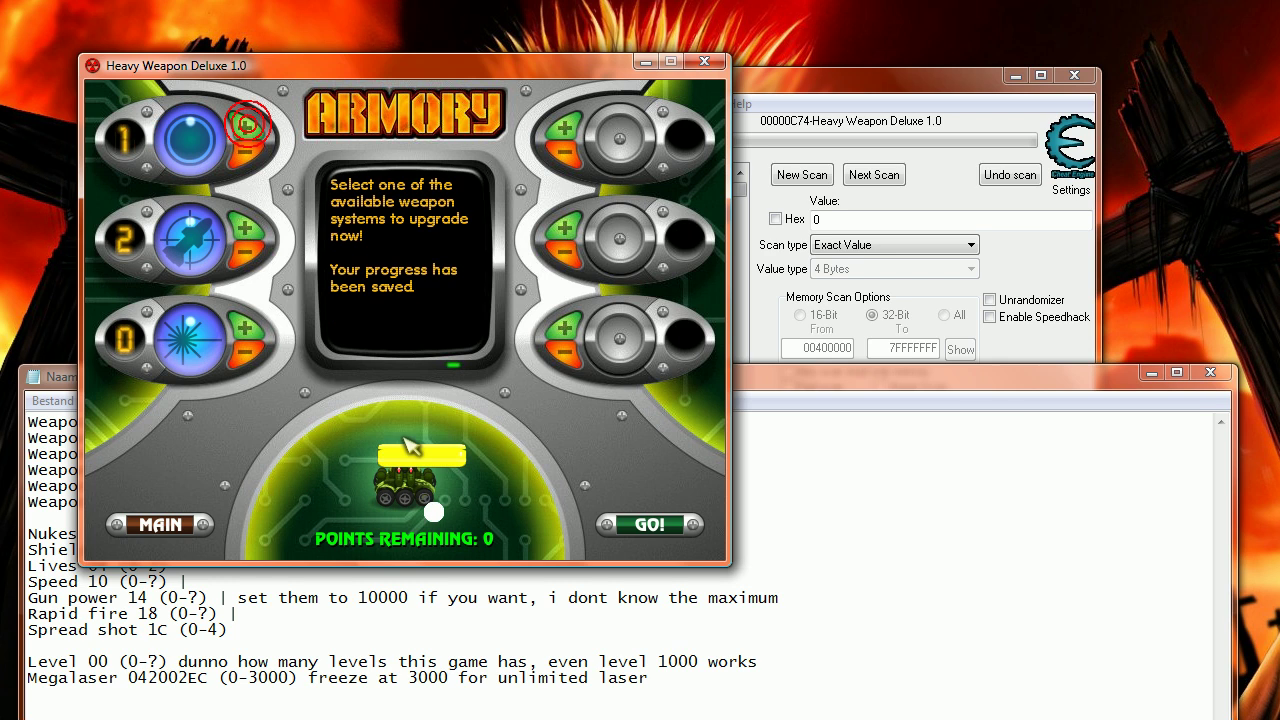
click(630, 528)
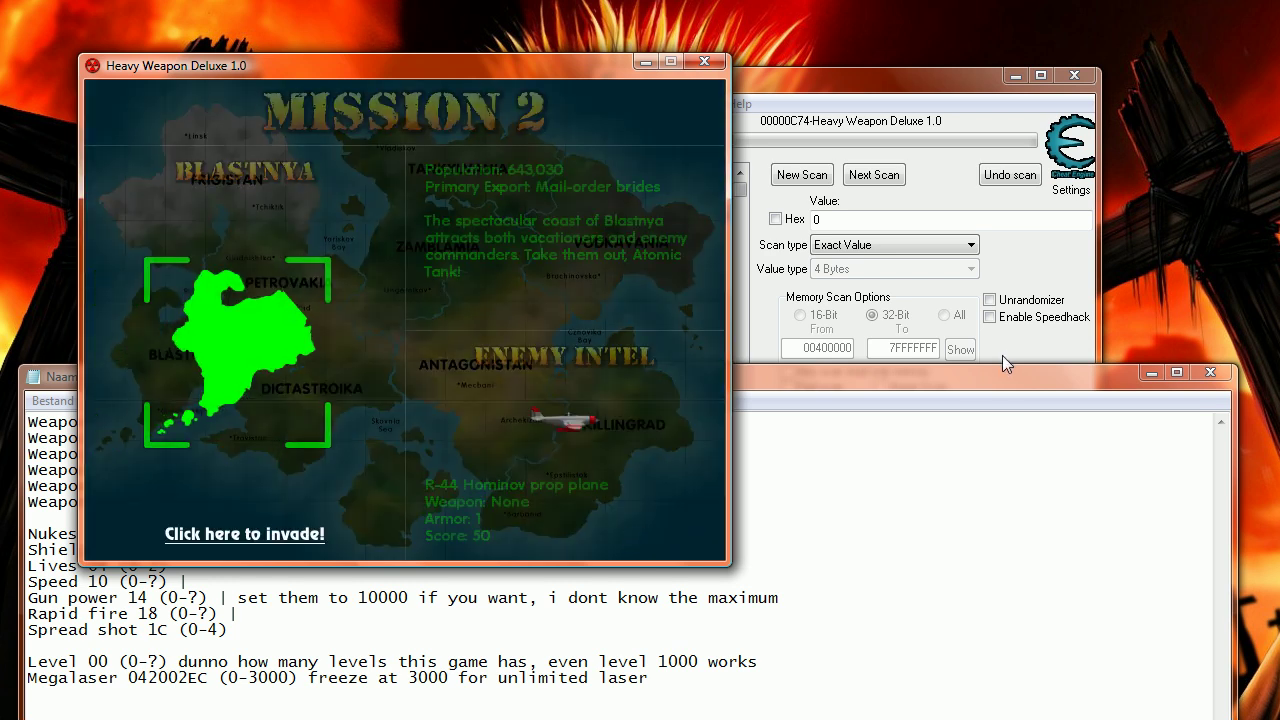
Minimize the Kladblok notes and Cheat Engine, and move the Heavy Weapon Deluxe window to the middle of the desktop
click(1125, 377)
click(1152, 372)
click(1015, 75)
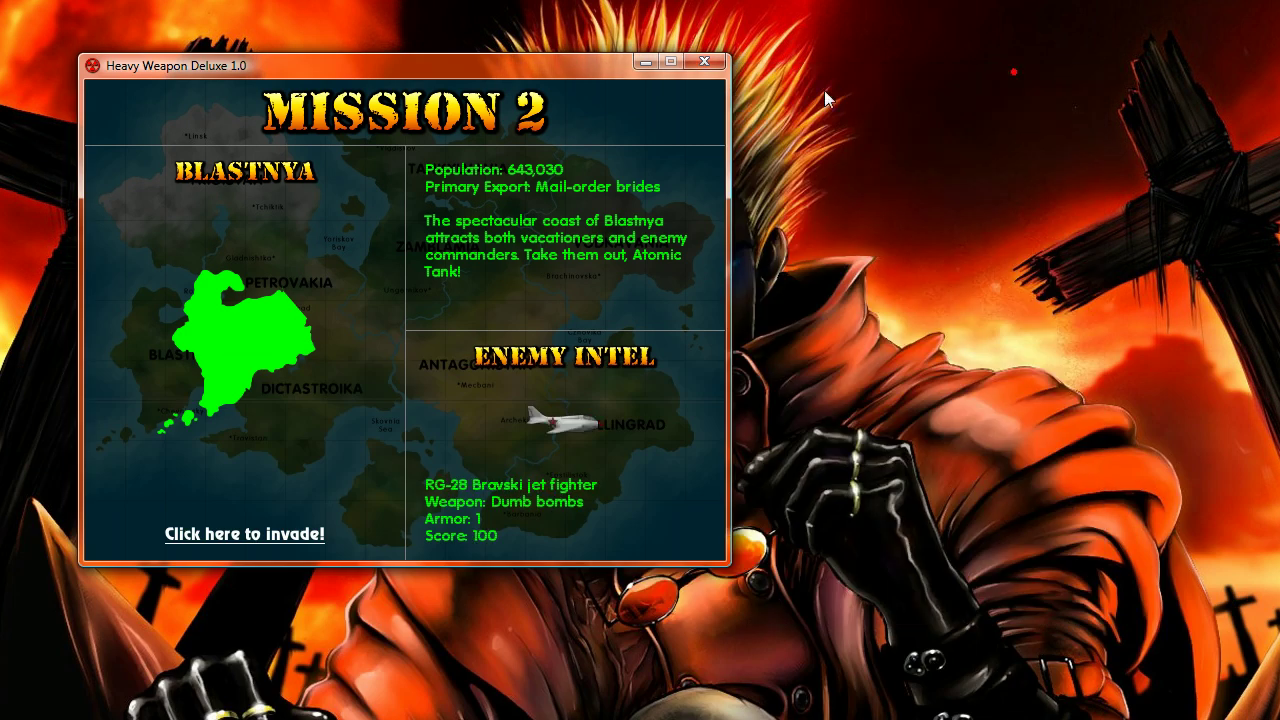
drag(510, 66, 813, 63)
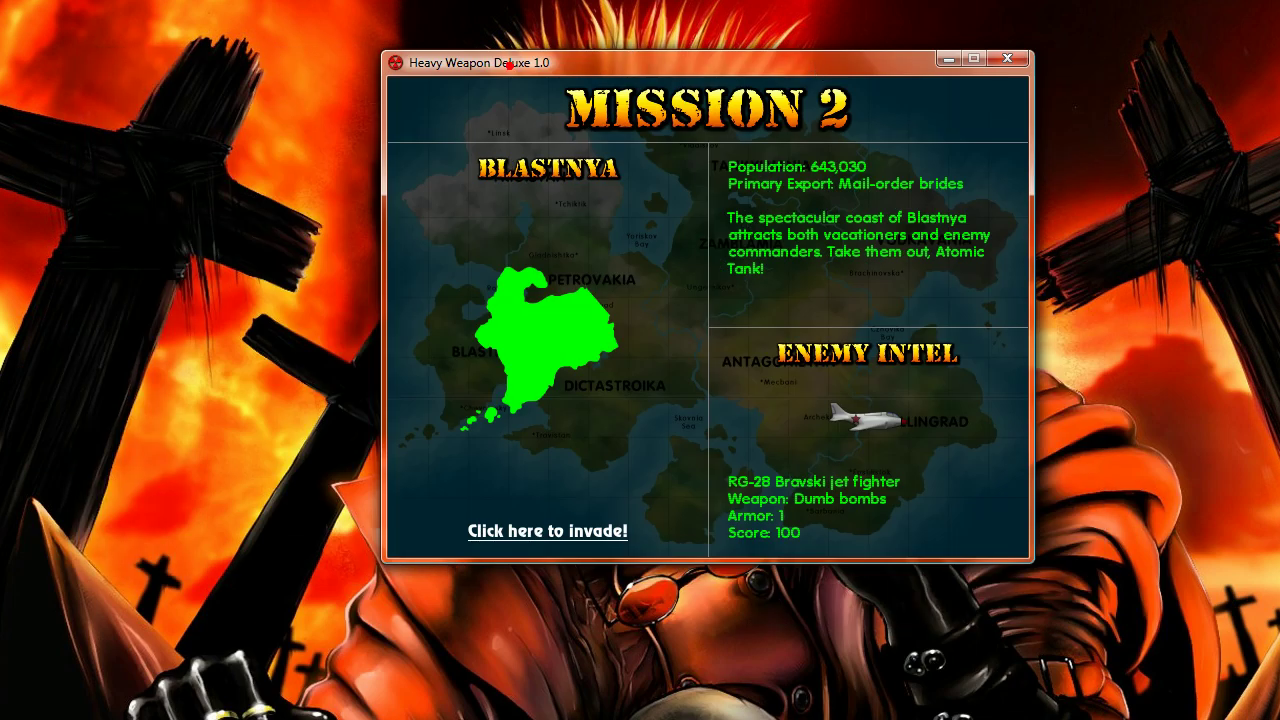
Invade Blastnya, dismissing the How to Play screen, and fire the tank's guns and rockets to test the edited weapons
click(530, 538)
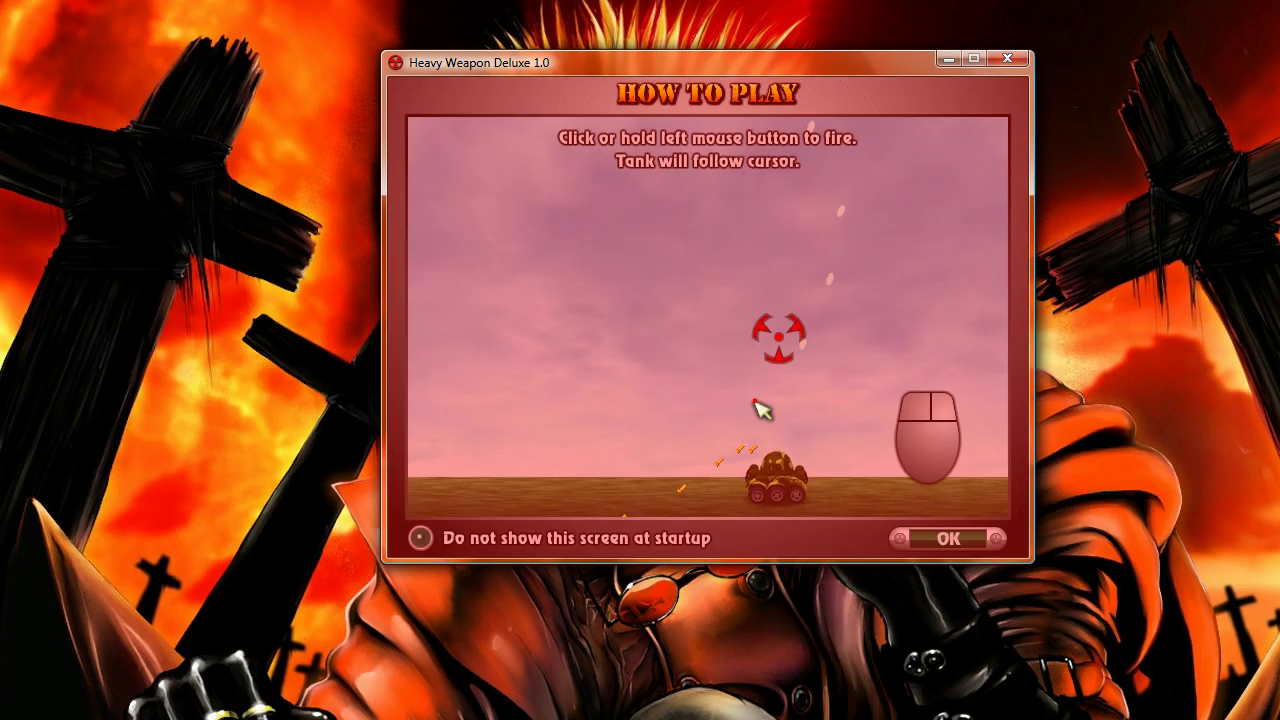
click(935, 538)
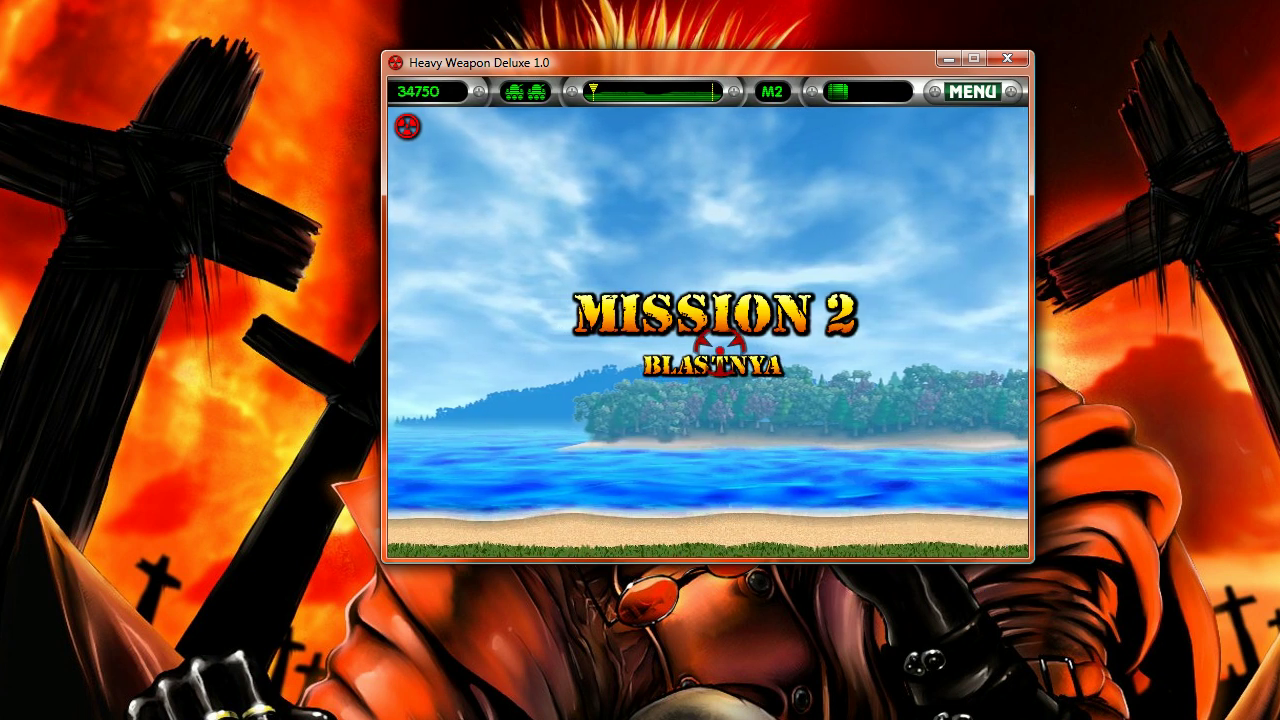
mouse_move(791, 377)
mouse_down()
mouse_move(809, 274)
mouse_move(703, 223)
mouse_move(894, 329)
mouse_move(934, 320)
mouse_move(605, 297)
mouse_move(580, 312)
mouse_move(586, 326)
mouse_move(857, 306)
mouse_move(925, 270)
mouse_move(920, 240)
mouse_move(643, 309)
mouse_move(496, 320)
mouse_move(809, 329)
mouse_move(860, 277)
mouse_move(766, 251)
mouse_move(575, 290)
mouse_move(994, 274)
mouse_move(491, 354)
mouse_move(929, 349)
mouse_move(566, 363)
mouse_move(622, 537)
mouse_up()
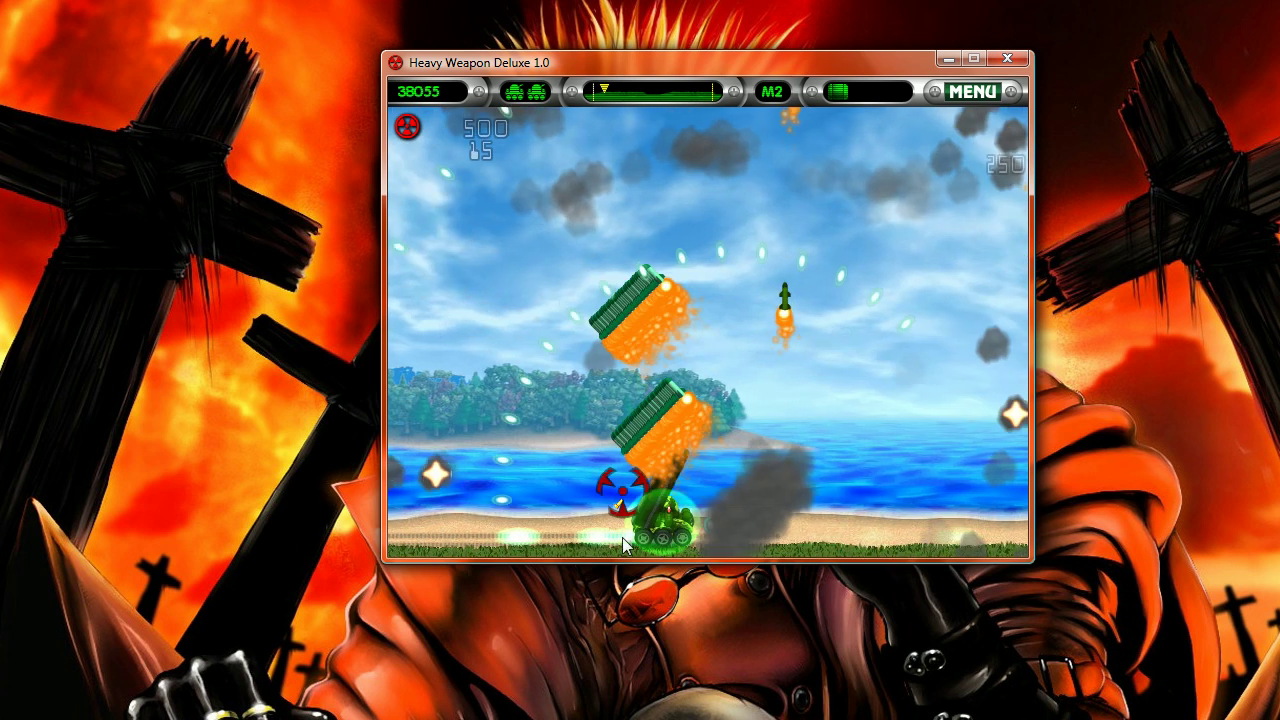
Switch to Cheat Engine, set the value of the rockets address 0056BB2C to 6 and return to the mission
key(alt+Tab)
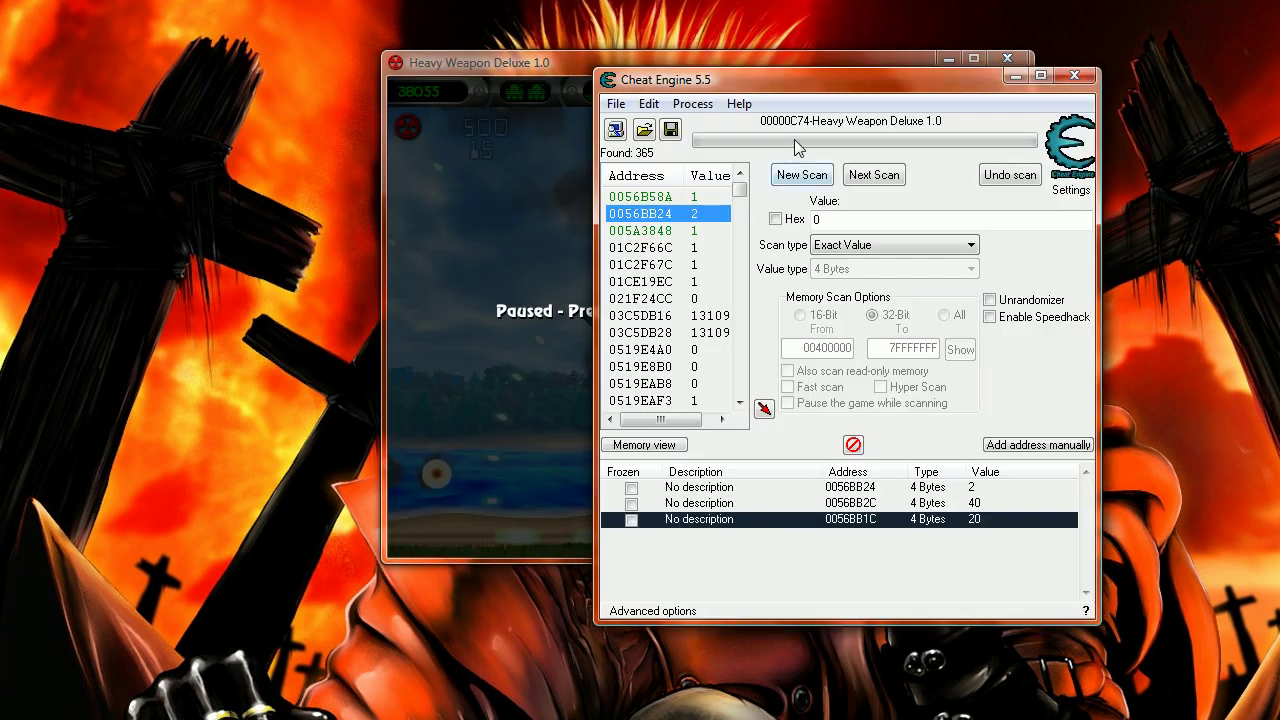
double_click(976, 505)
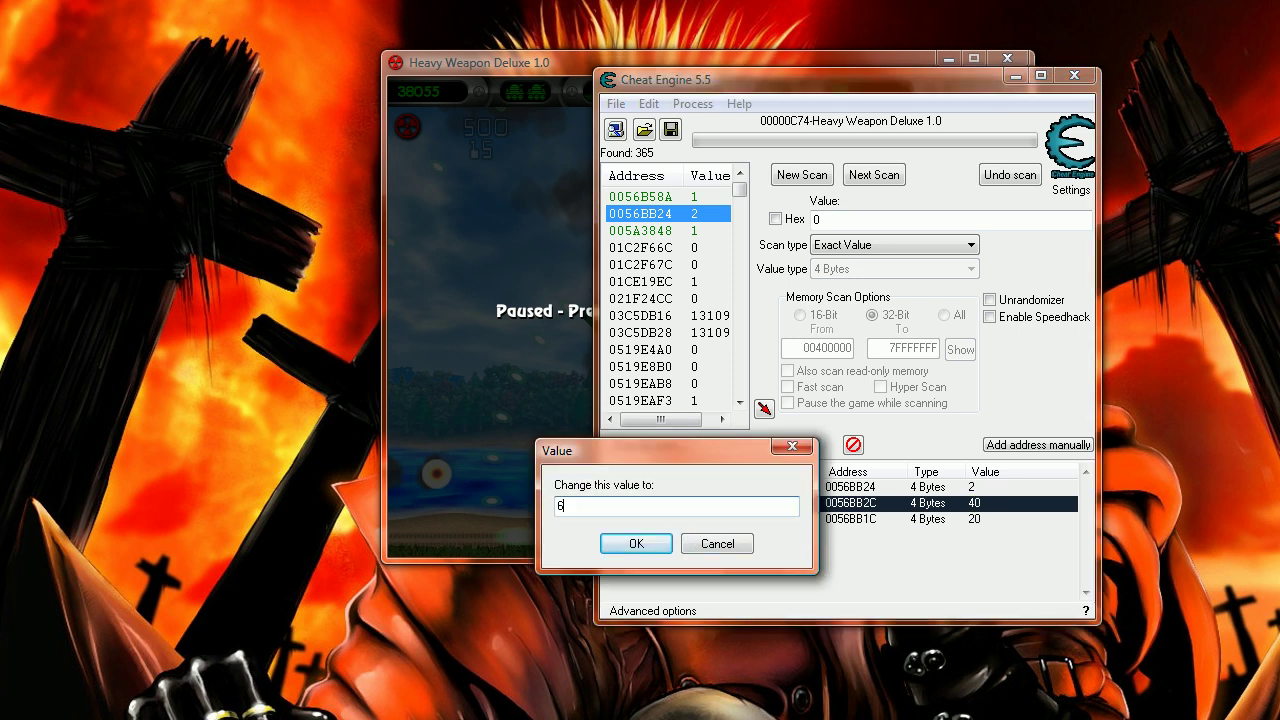
text(6)
key(Return)
key(alt+Tab)
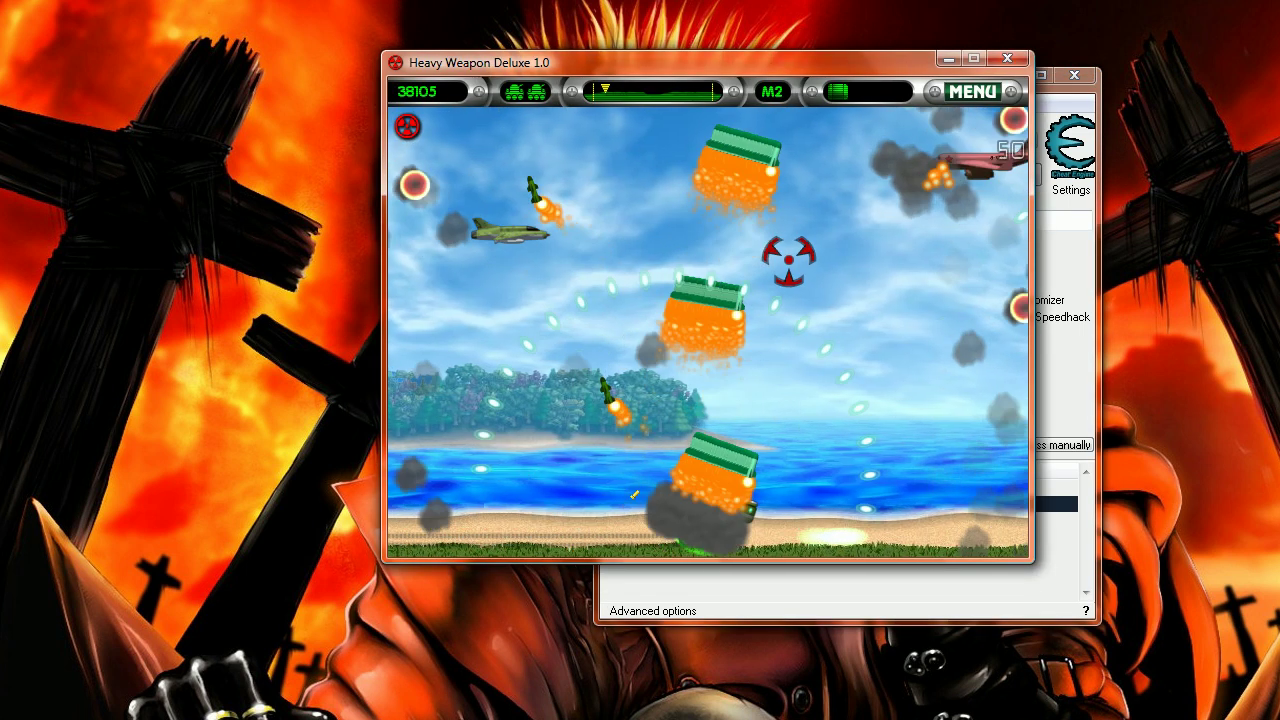